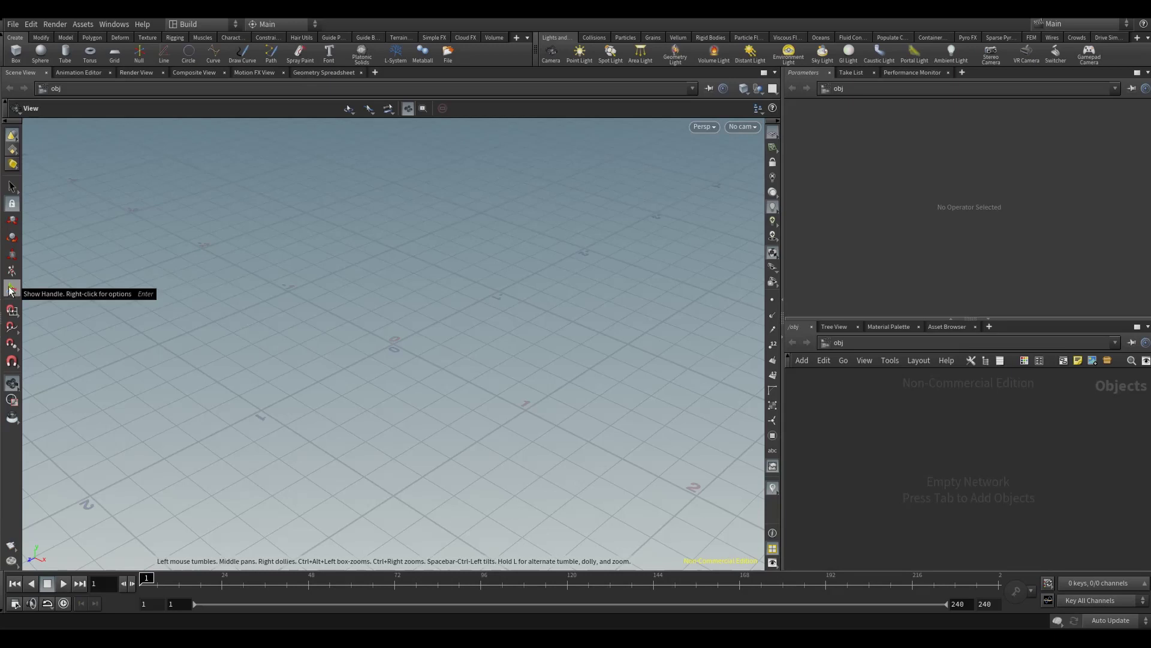
Step: Tumble the perspective camera around the empty ground grid with the View tool
{"action": "left_click", "coordinate": [12, 385]}
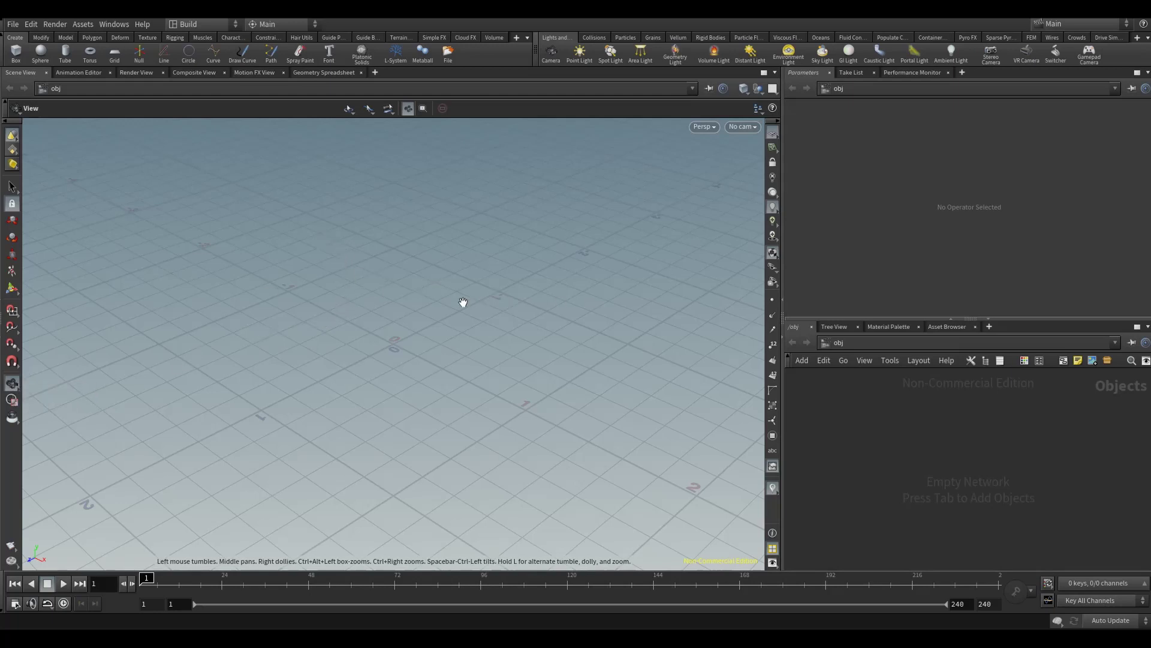
{"action": "mouse_move", "coordinate": [412, 314]}
{"action": "left_mouse_down"}
{"action": "mouse_move", "coordinate": [358, 314]}
{"action": "mouse_move", "coordinate": [334, 288]}
{"action": "mouse_move", "coordinate": [505, 279]}
{"action": "mouse_move", "coordinate": [386, 321]}
{"action": "mouse_move", "coordinate": [403, 331]}
{"action": "left_mouse_up"}
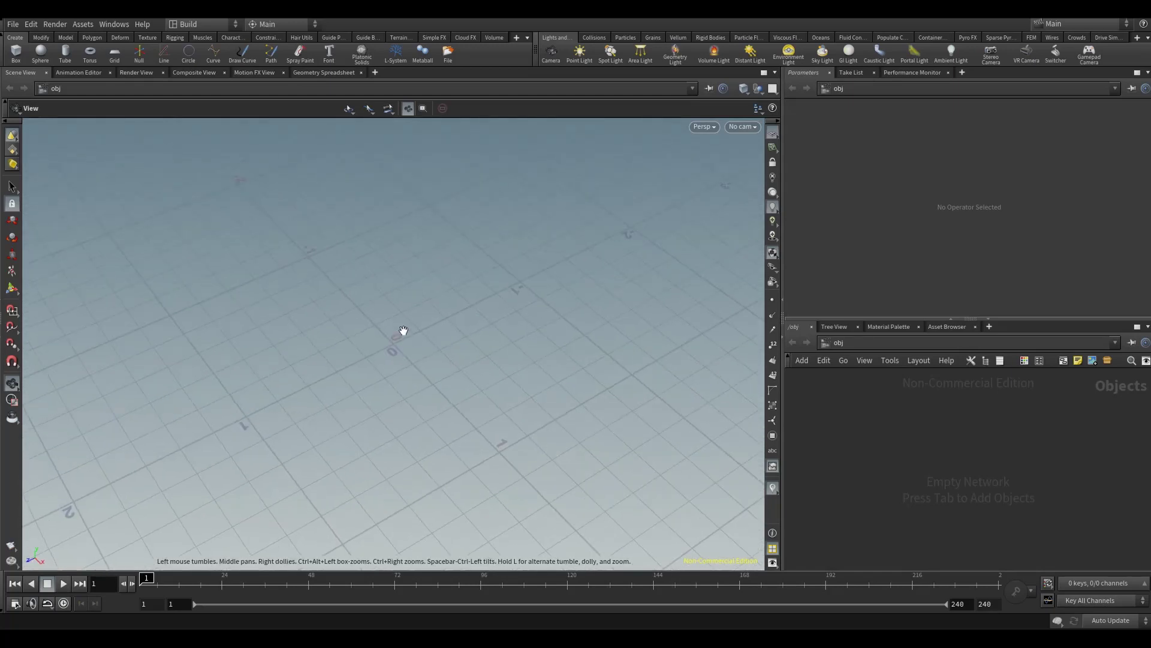
{"action": "mouse_move", "coordinate": [311, 326]}
{"action": "left_mouse_down"}
{"action": "mouse_move", "coordinate": [519, 290]}
{"action": "mouse_move", "coordinate": [342, 306]}
{"action": "mouse_move", "coordinate": [365, 298]}
{"action": "mouse_move", "coordinate": [453, 316]}
{"action": "mouse_move", "coordinate": [335, 314]}
{"action": "mouse_move", "coordinate": [466, 282]}
{"action": "mouse_move", "coordinate": [297, 310]}
{"action": "mouse_move", "coordinate": [463, 290]}
{"action": "mouse_move", "coordinate": [444, 391]}
{"action": "mouse_move", "coordinate": [416, 260]}
{"action": "mouse_move", "coordinate": [403, 329]}
{"action": "mouse_move", "coordinate": [403, 303]}
{"action": "mouse_move", "coordinate": [362, 311]}
{"action": "mouse_move", "coordinate": [419, 203]}
{"action": "mouse_move", "coordinate": [357, 383]}
{"action": "mouse_move", "coordinate": [437, 261]}
{"action": "mouse_move", "coordinate": [378, 394]}
{"action": "mouse_move", "coordinate": [455, 275]}
{"action": "left_mouse_up"}
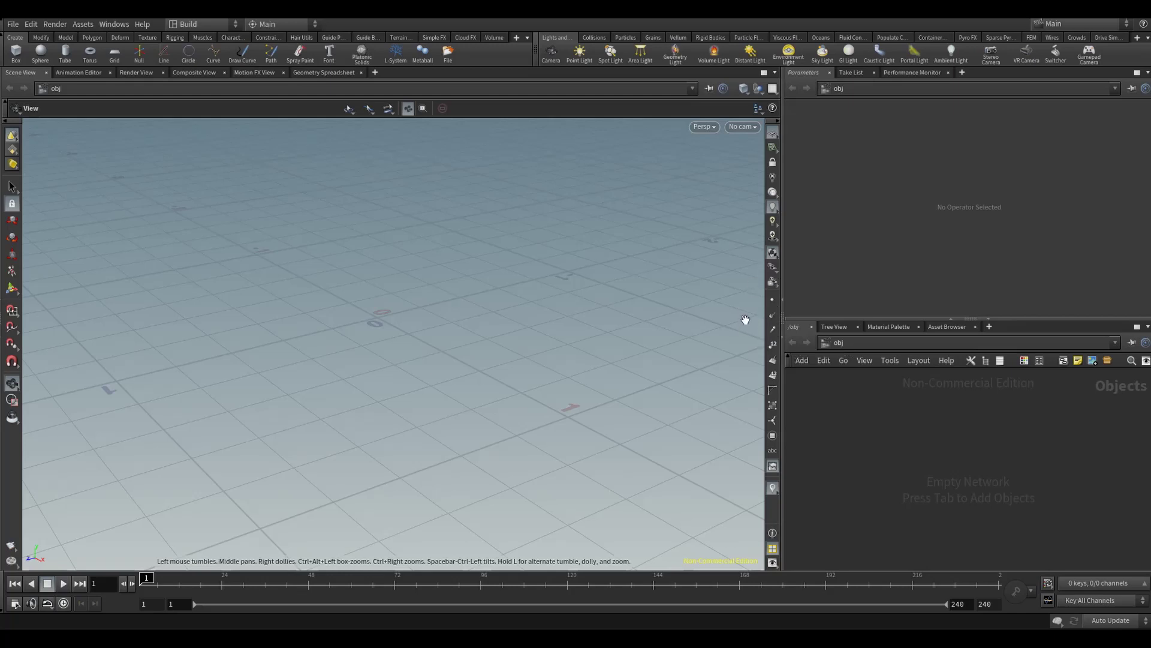
Step: Use Set View to see the grid from top, then front, then return to perspective
{"action": "left_click", "coordinate": [711, 127]}
{"action": "mouse_move", "coordinate": [709, 151]}
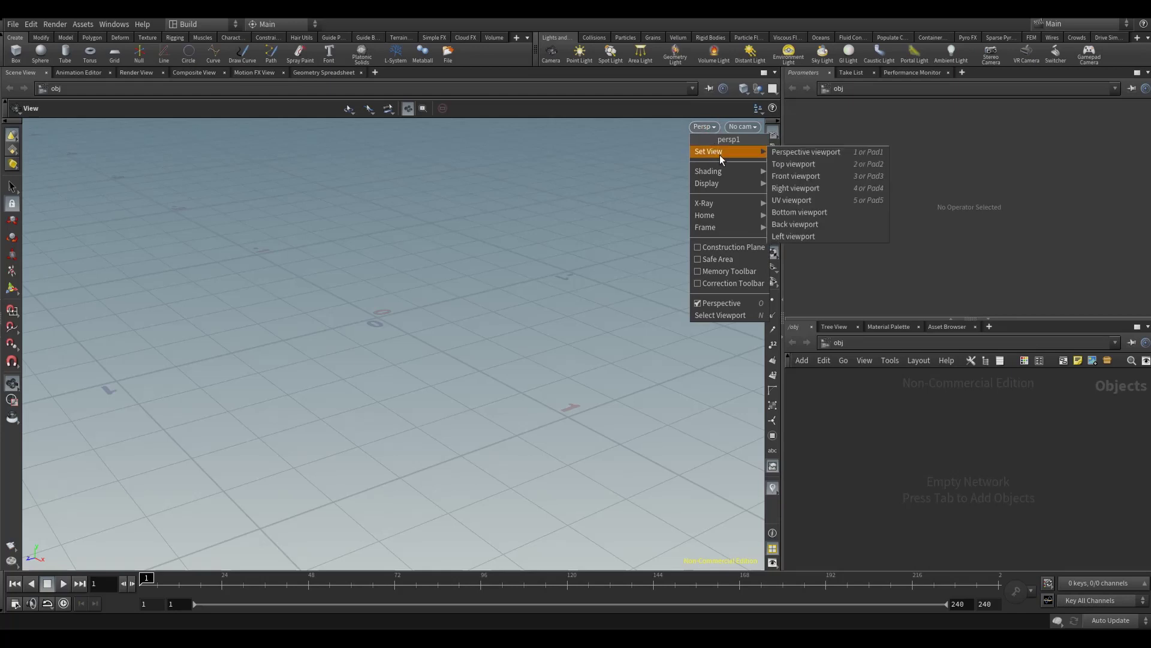
{"action": "left_click", "coordinate": [793, 161]}
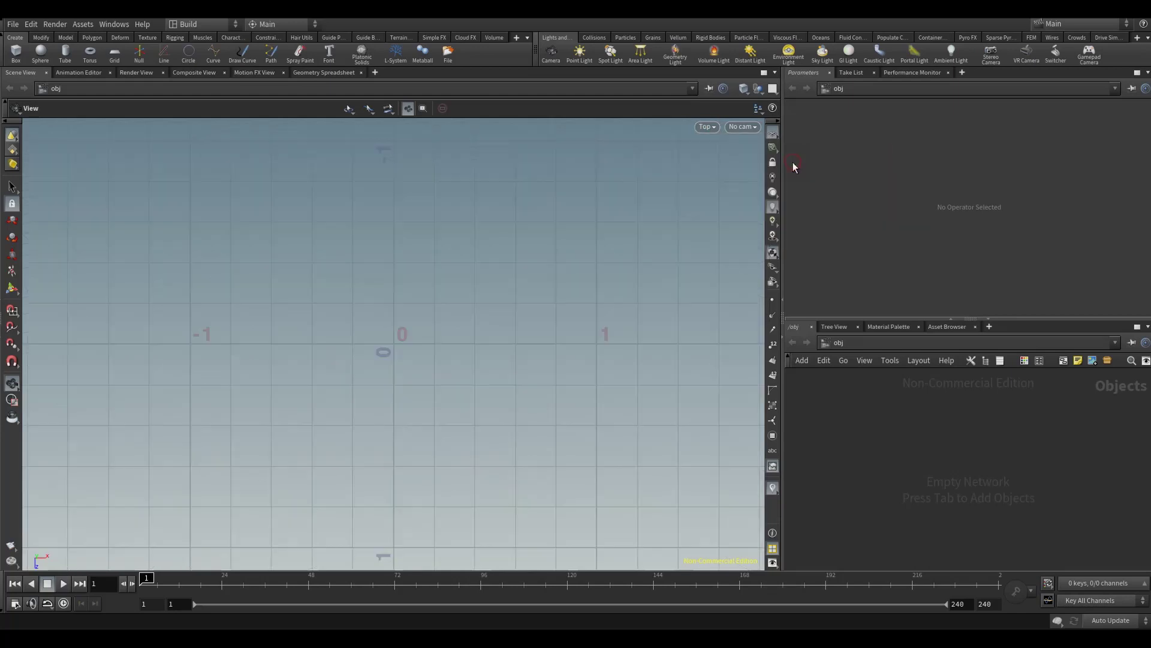
{"action": "left_click", "coordinate": [717, 127]}
{"action": "mouse_move", "coordinate": [714, 151]}
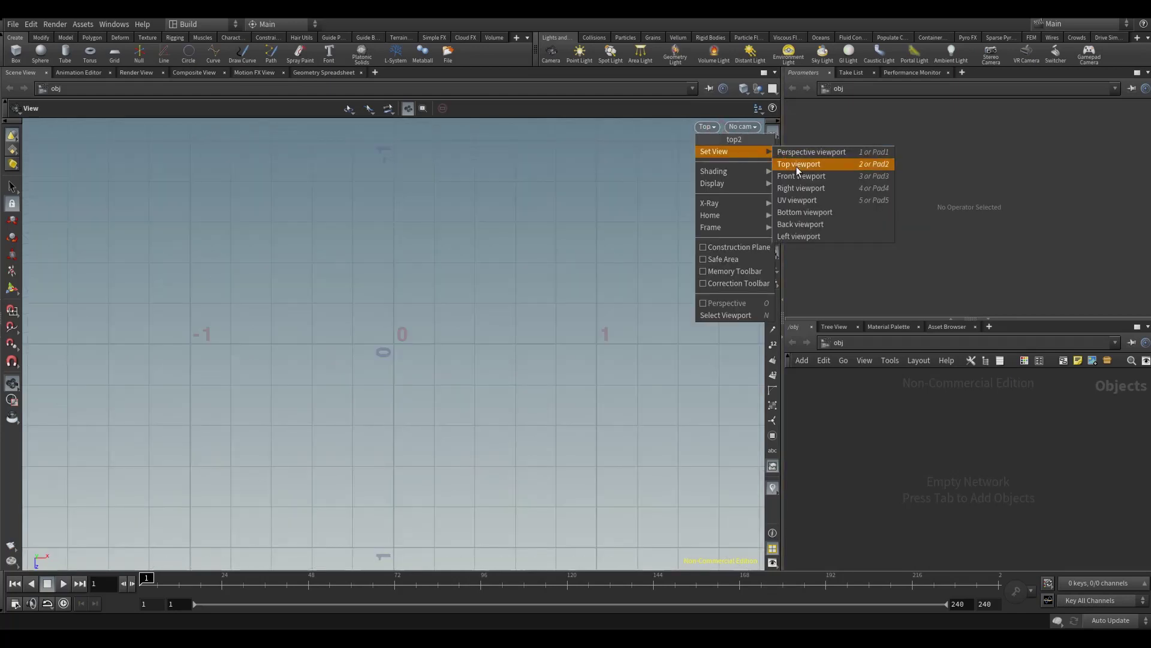
{"action": "left_click", "coordinate": [801, 176]}
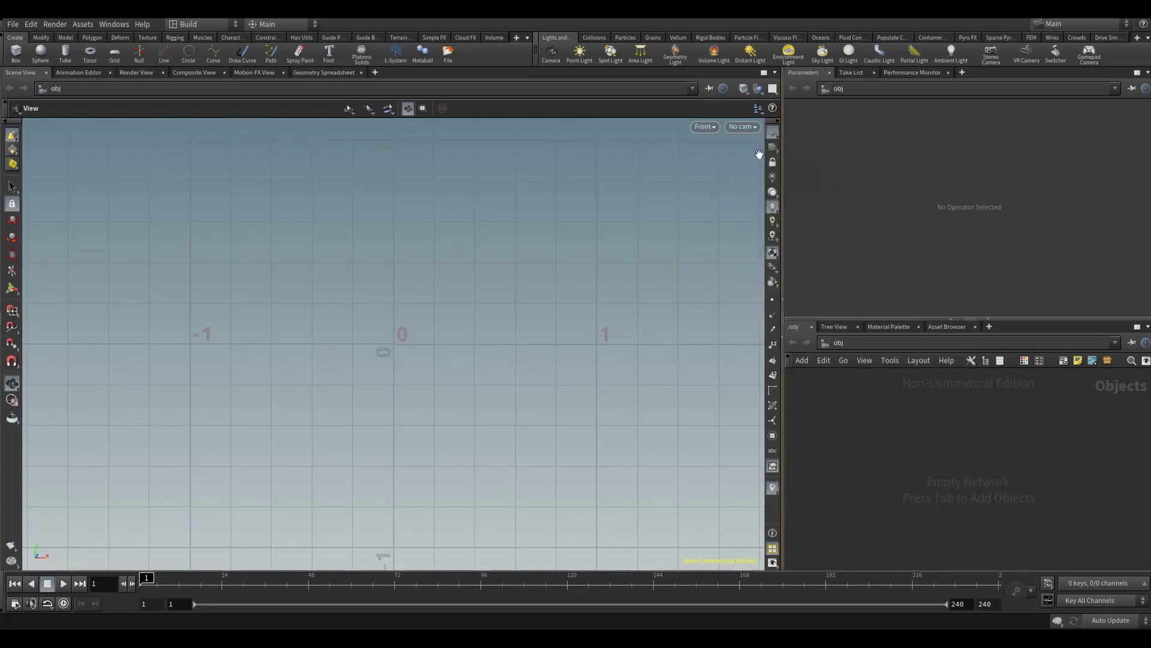
{"action": "left_click", "coordinate": [714, 132]}
{"action": "mouse_move", "coordinate": [710, 151]}
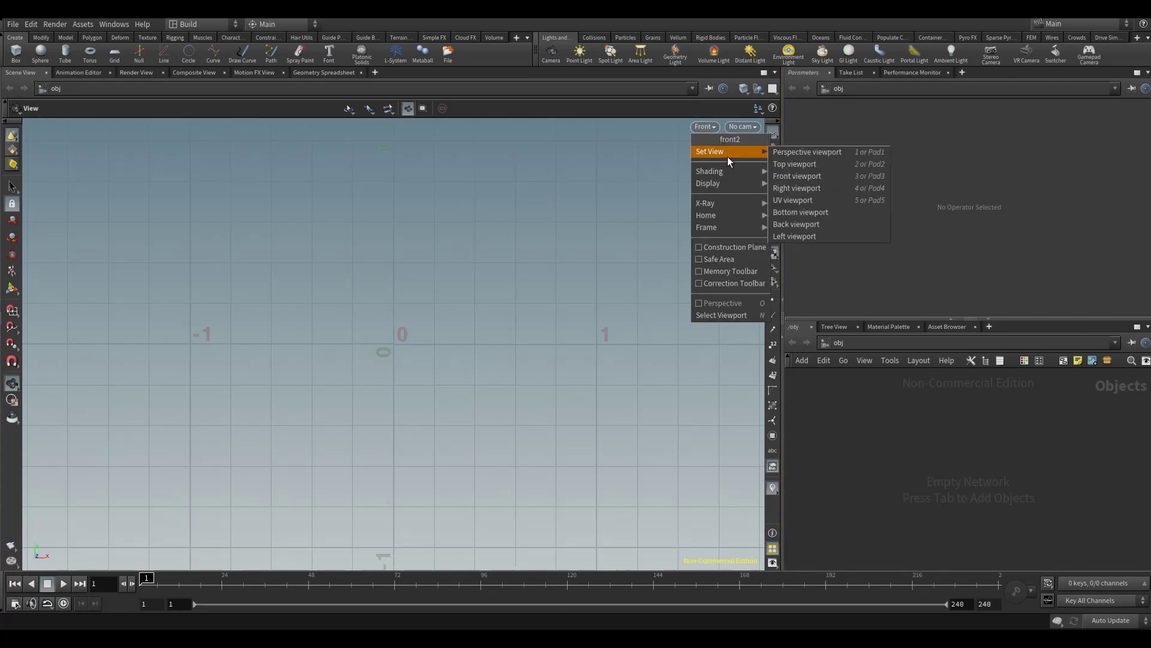
{"action": "left_click", "coordinate": [798, 151]}
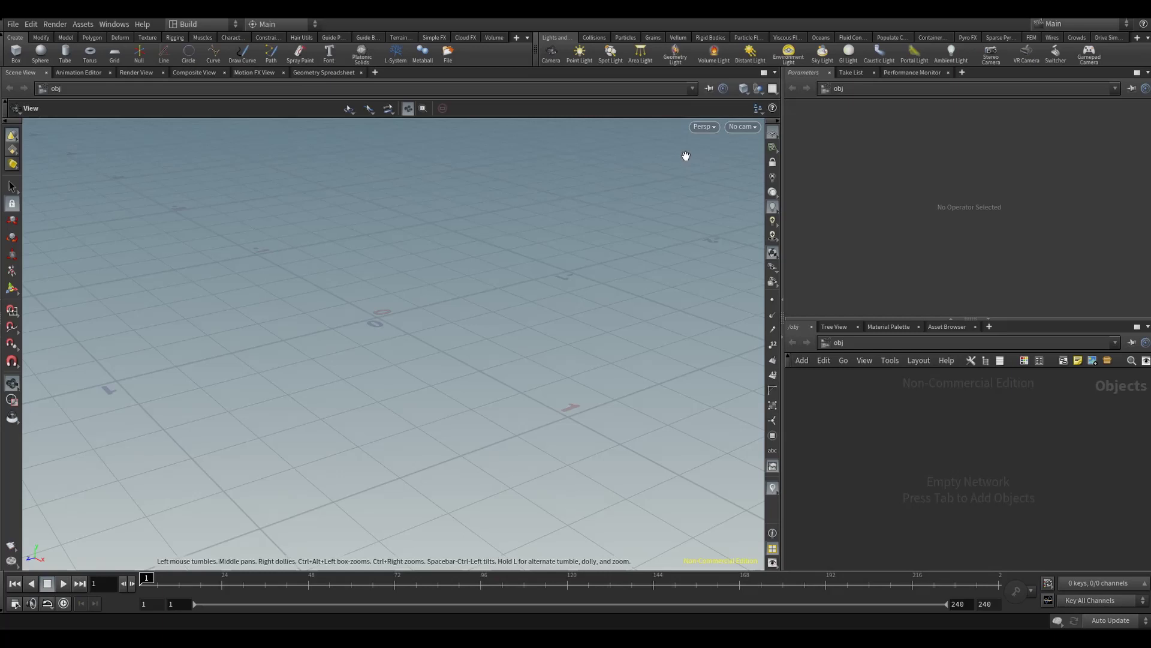
Step: Cycle top, right, bottom, front and right views via Space+number hotkeys, then show the layout choices
{"action": "key", "text": "space+2"}
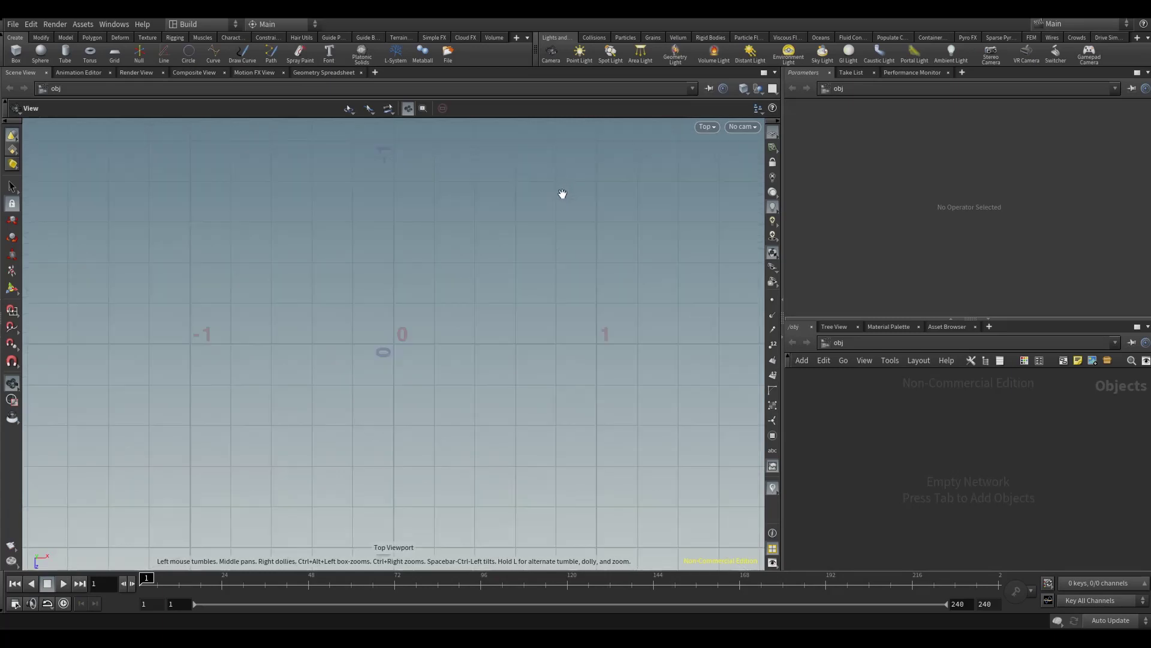
{"action": "key", "text": "space+4"}
{"action": "key", "text": "space+1"}
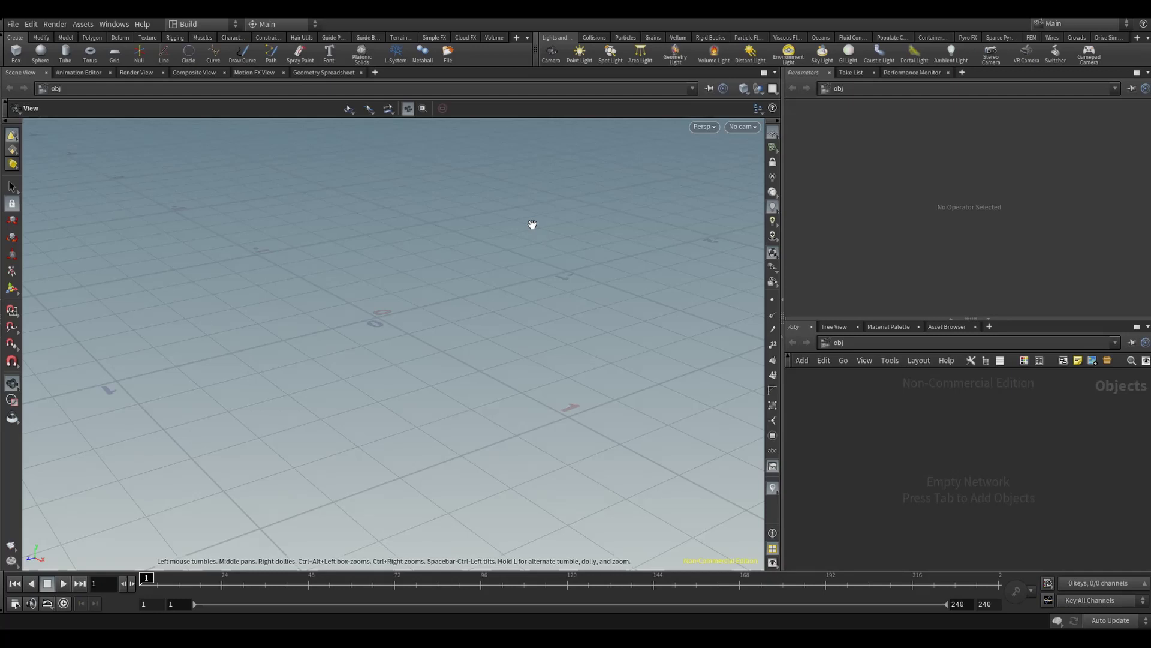
{"action": "key", "text": "space+2"}
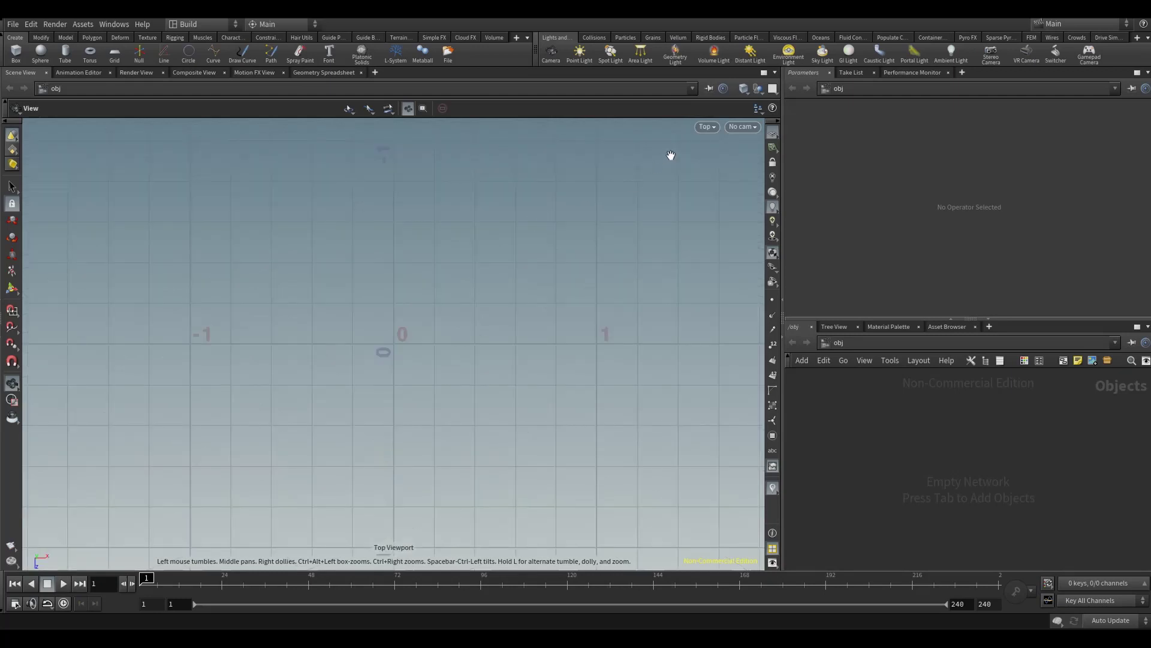
{"action": "key", "text": "space+2"}
{"action": "key", "text": "space+2"}
{"action": "key", "text": "space+3"}
{"action": "key", "text": "space+3"}
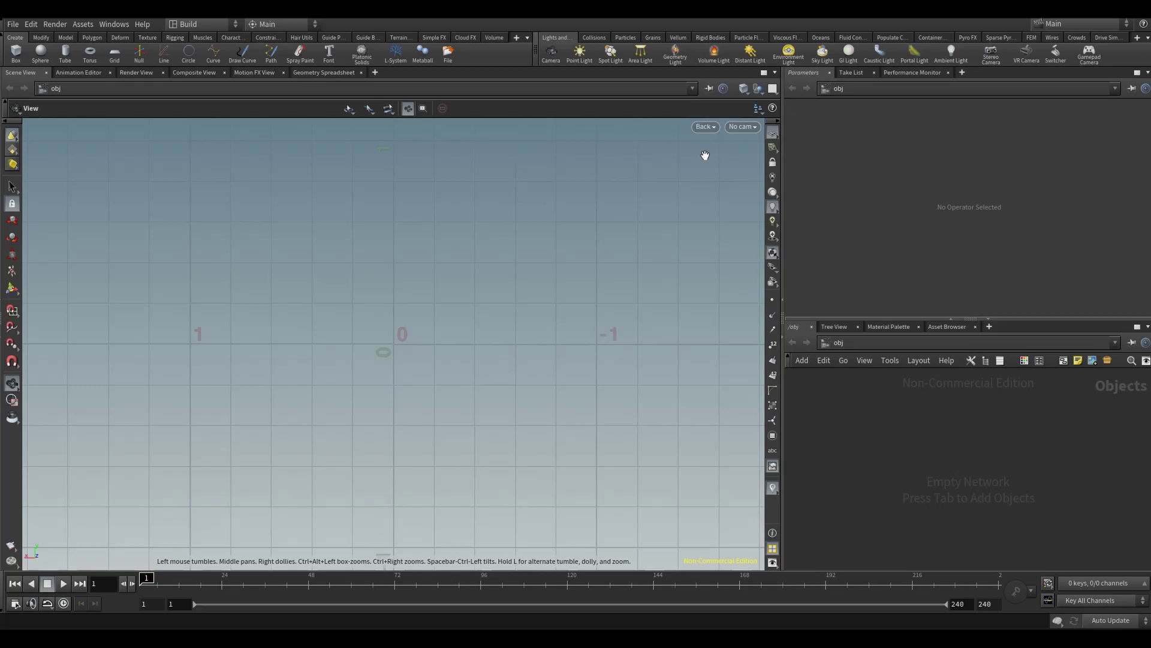
{"action": "key", "text": "space+4"}
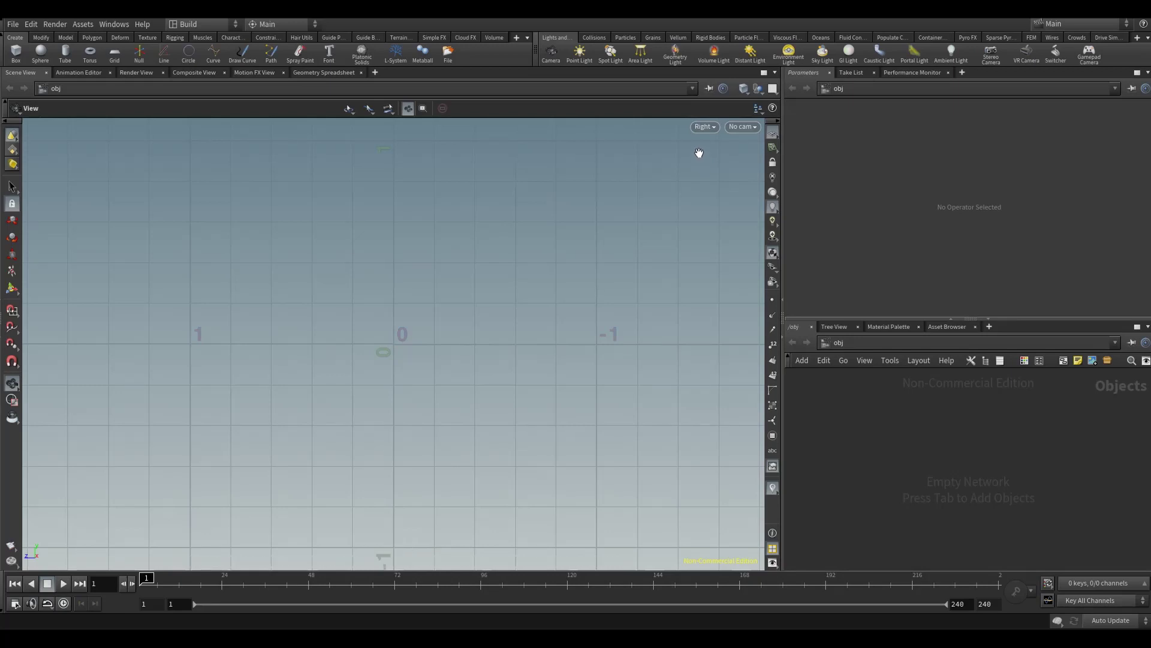
{"action": "key", "text": "space+1"}
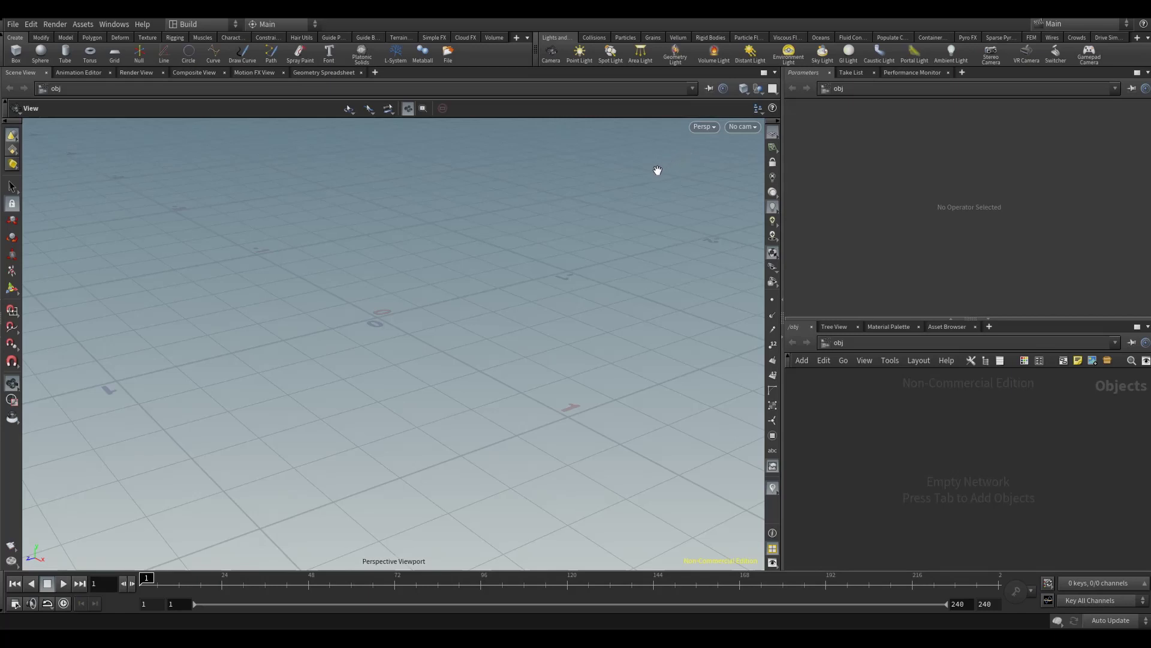
{"action": "left_click", "coordinate": [772, 89]}
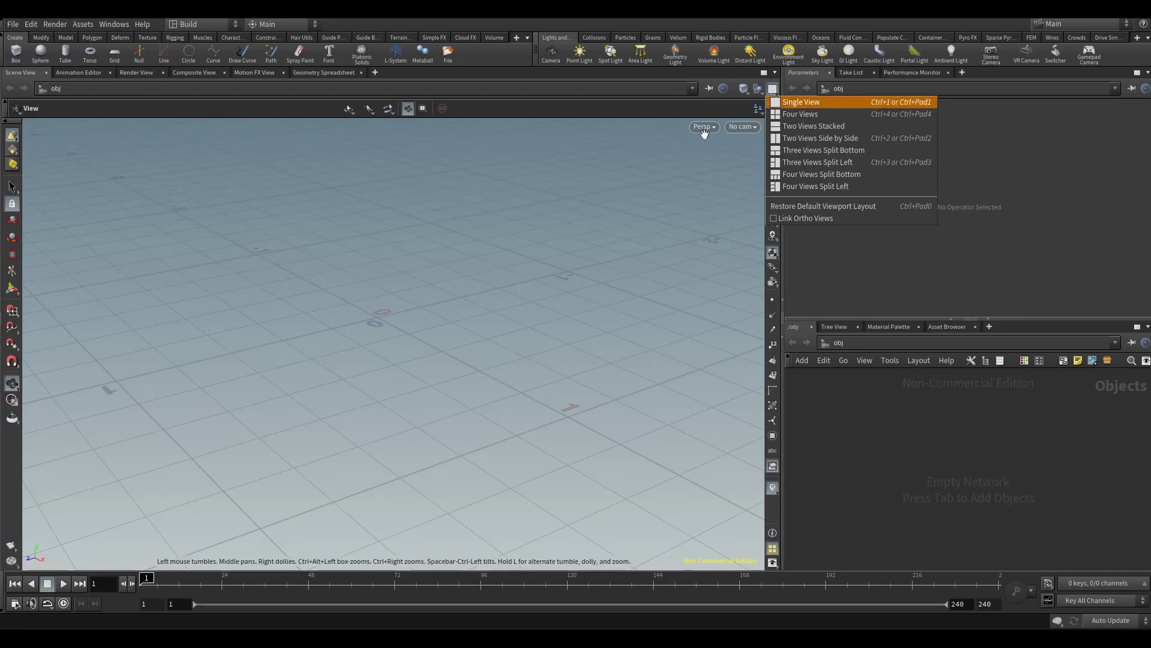
Step: Switch the viewport to Four Views, then Four Views Split Left, then back to Single View
{"action": "left_click", "coordinate": [804, 114]}
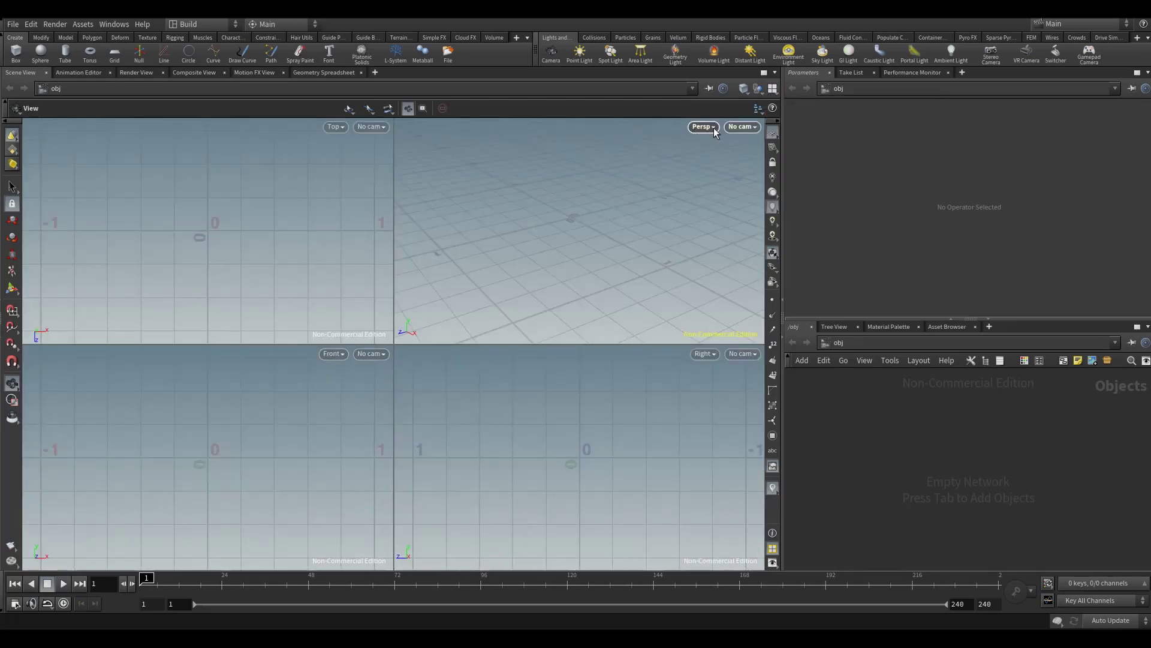
{"action": "left_click", "coordinate": [772, 88]}
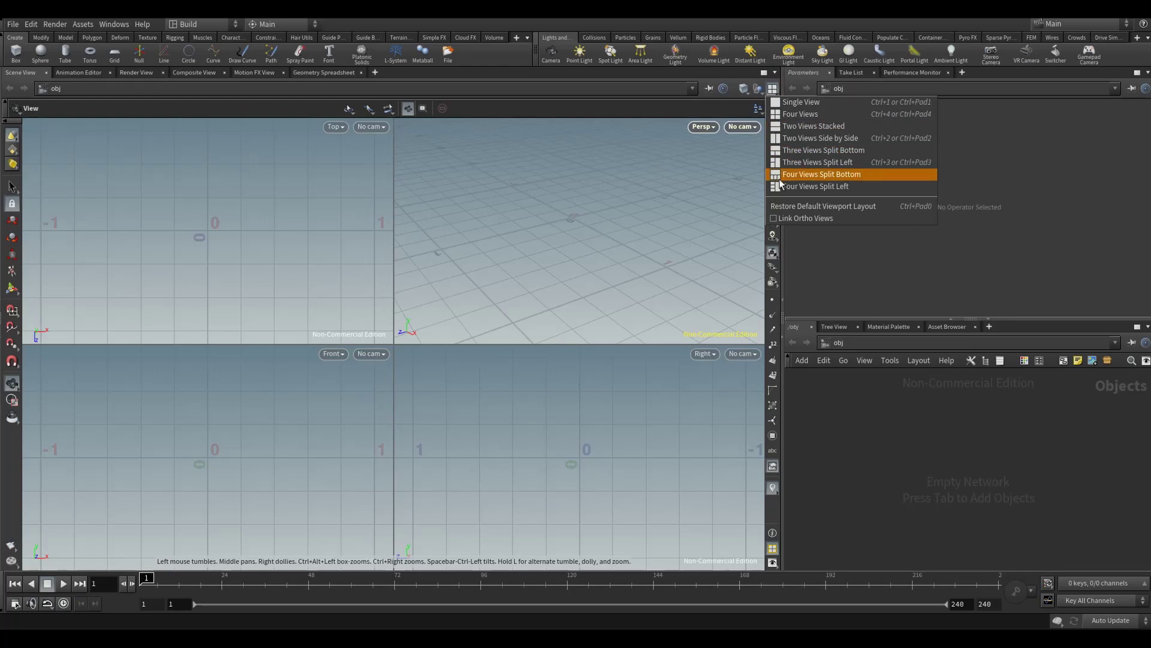
{"action": "left_click", "coordinate": [802, 187]}
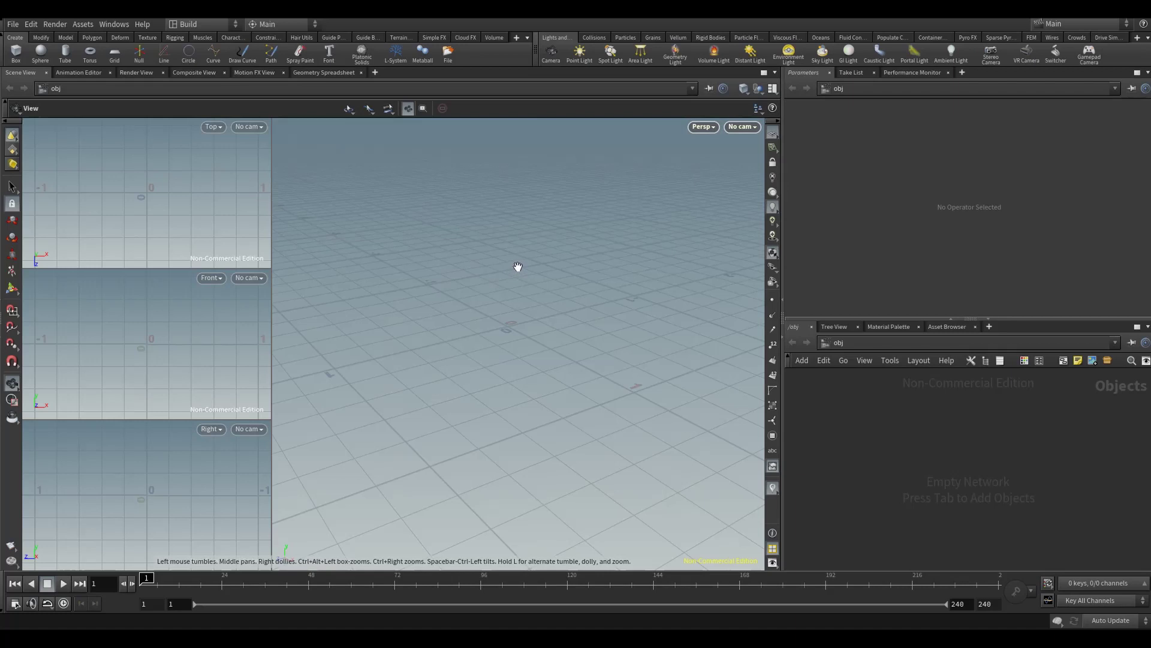
{"action": "left_click", "coordinate": [772, 88]}
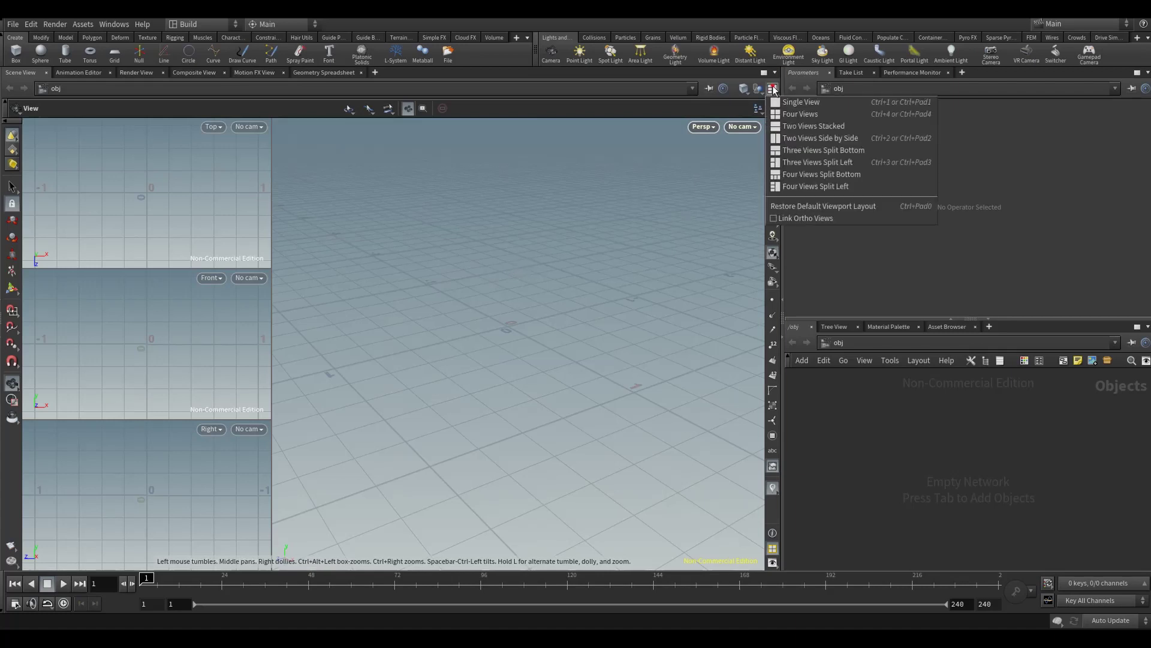
{"action": "left_click", "coordinate": [797, 102]}
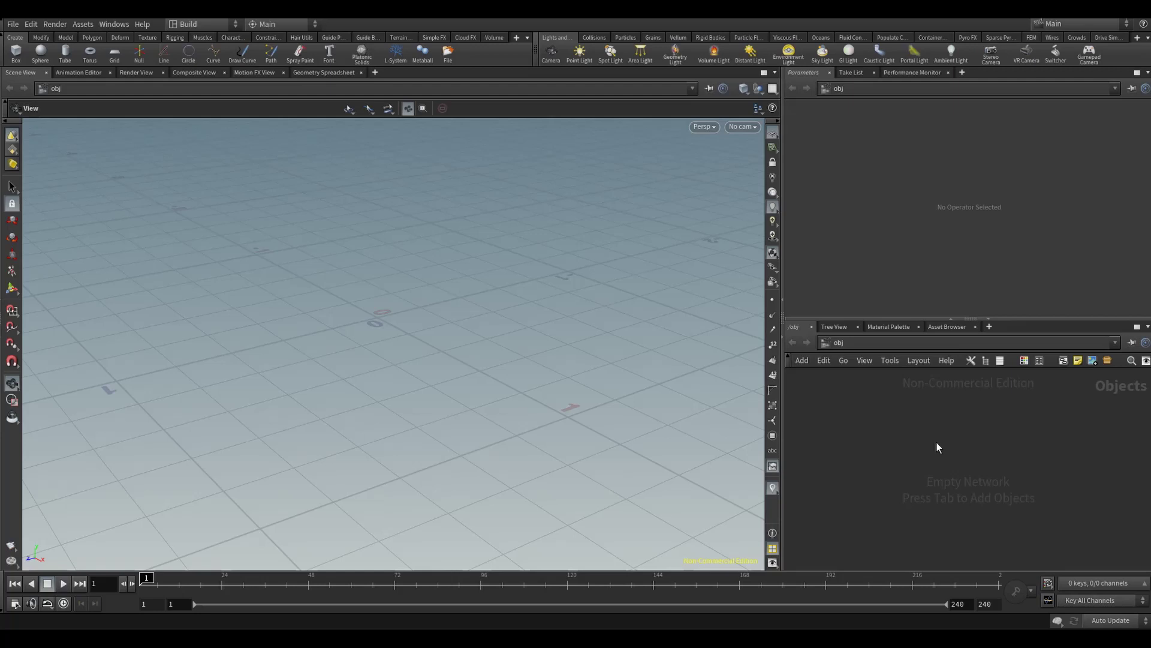
Step: Create box_object1, shift its translate with the value ladder, then delete it
{"action": "left_click", "coordinate": [16, 54]}
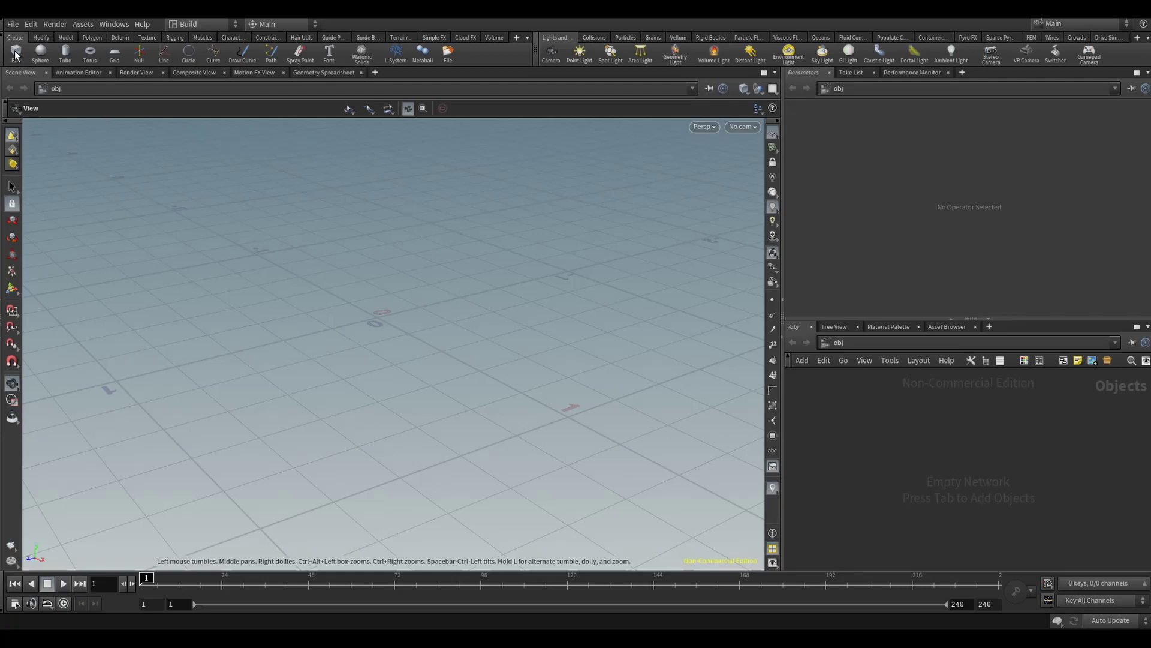
{"action": "left_click", "coordinate": [411, 306]}
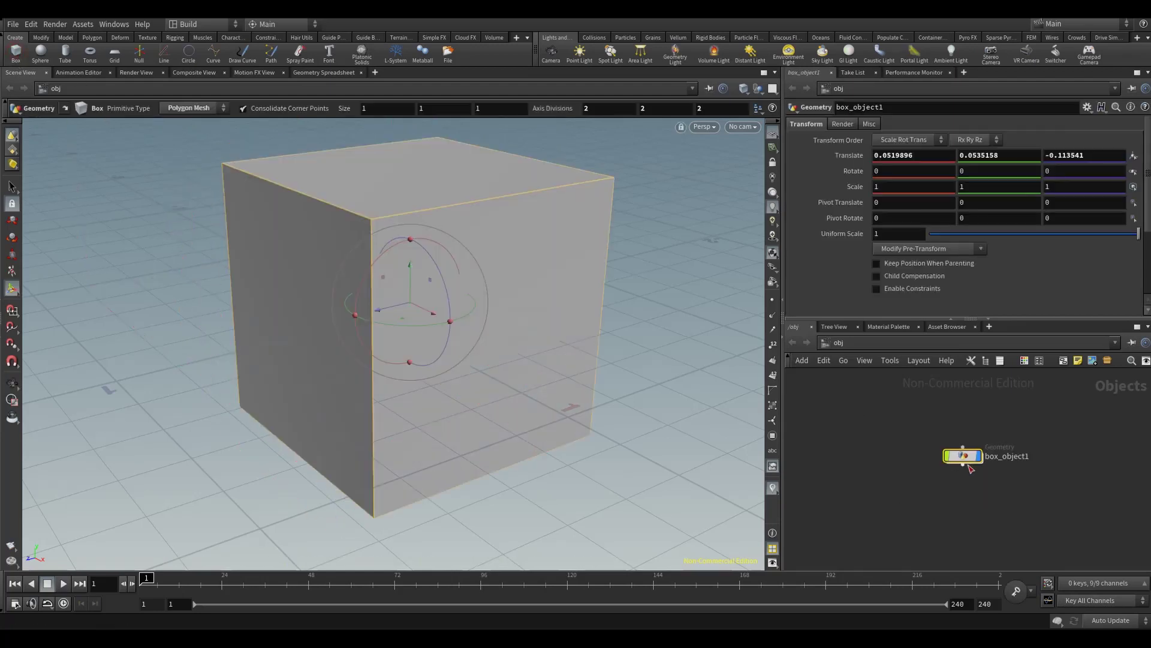
{"action": "mouse_move", "coordinate": [969, 459]}
{"action": "left_mouse_down"}
{"action": "mouse_move", "coordinate": [889, 450]}
{"action": "mouse_move", "coordinate": [887, 440]}
{"action": "left_mouse_up"}
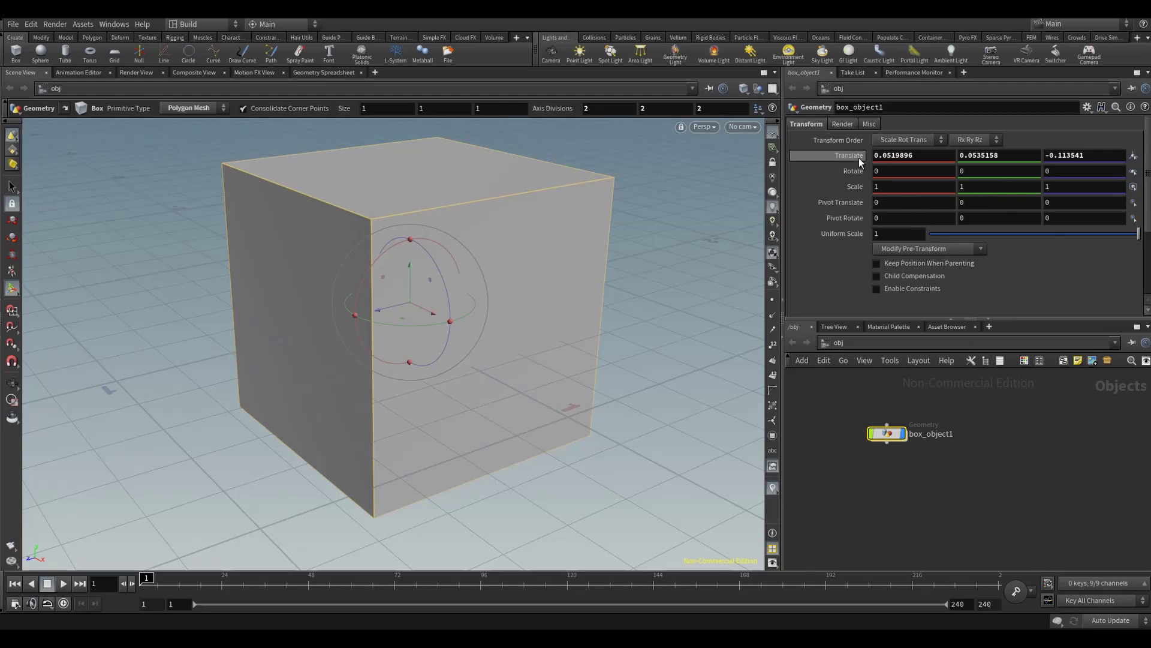
{"action": "middle_click_drag", "start_coordinate": [858, 156], "coordinate": [887, 169]}
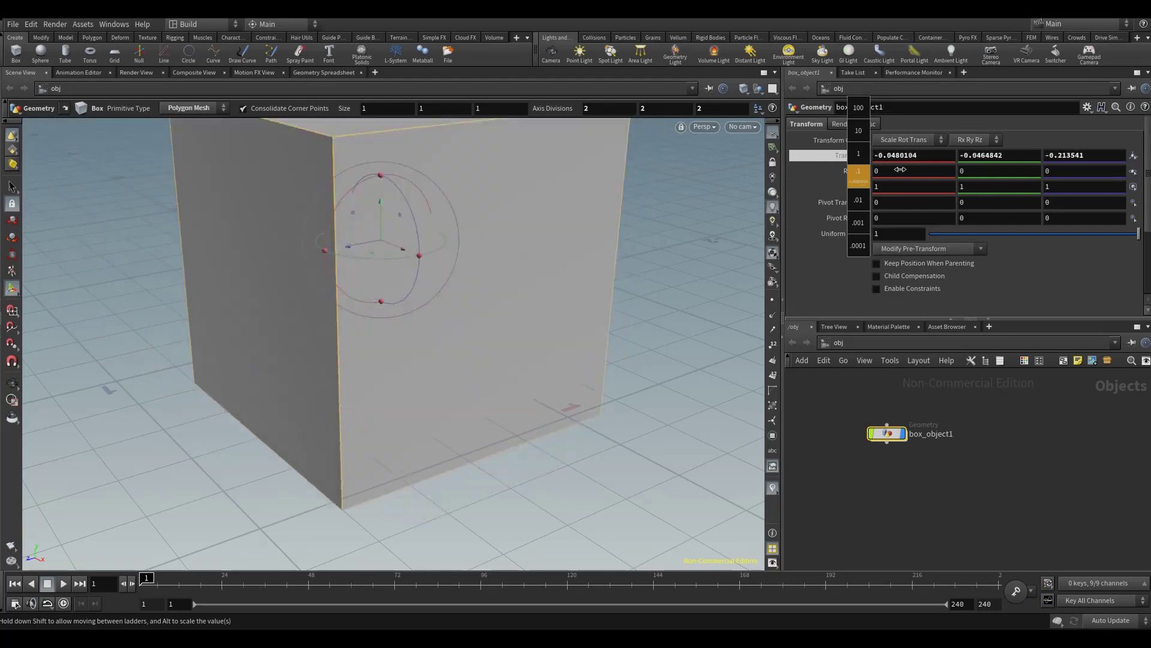
{"action": "middle_click_drag", "start_coordinate": [883, 170], "coordinate": [858, 157]}
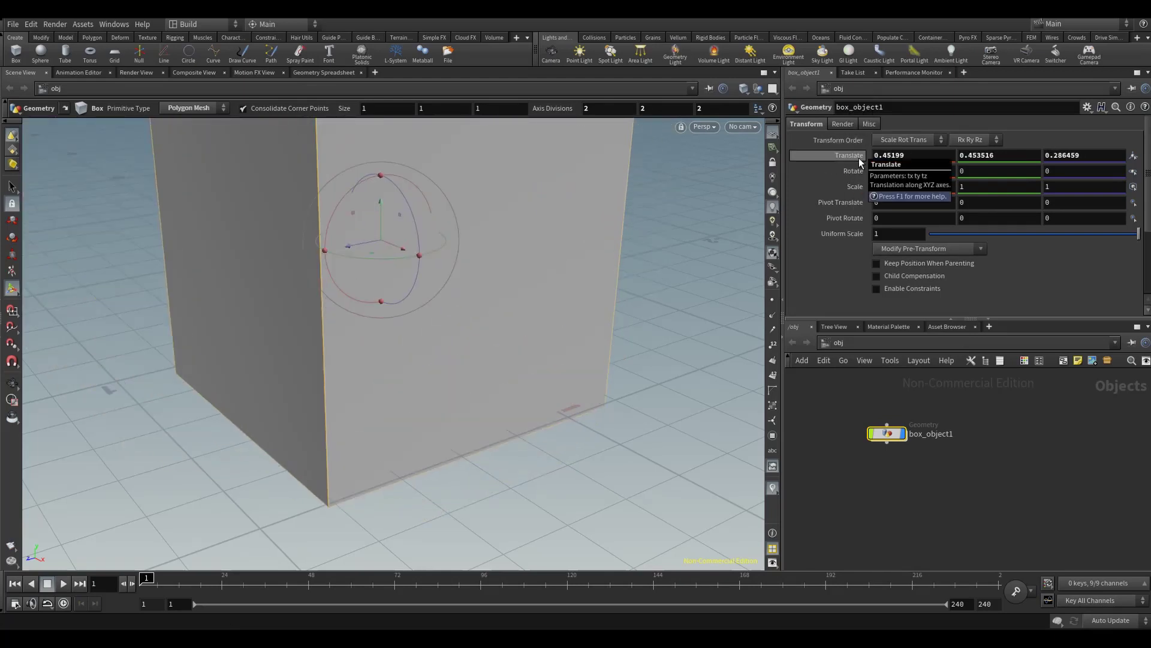
{"action": "key", "text": "Delete"}
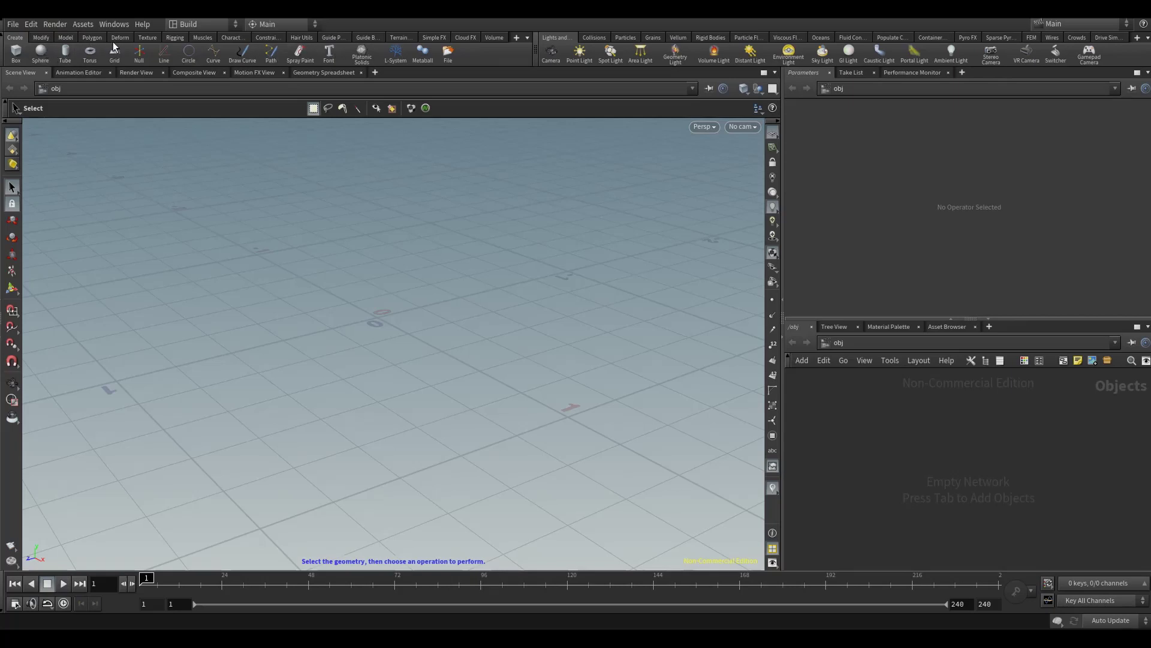
Step: Browse the Polygon, Particles, Pyro FX and Lights and Cameras shelves and the File/Edit menus
{"action": "left_click", "coordinate": [92, 38]}
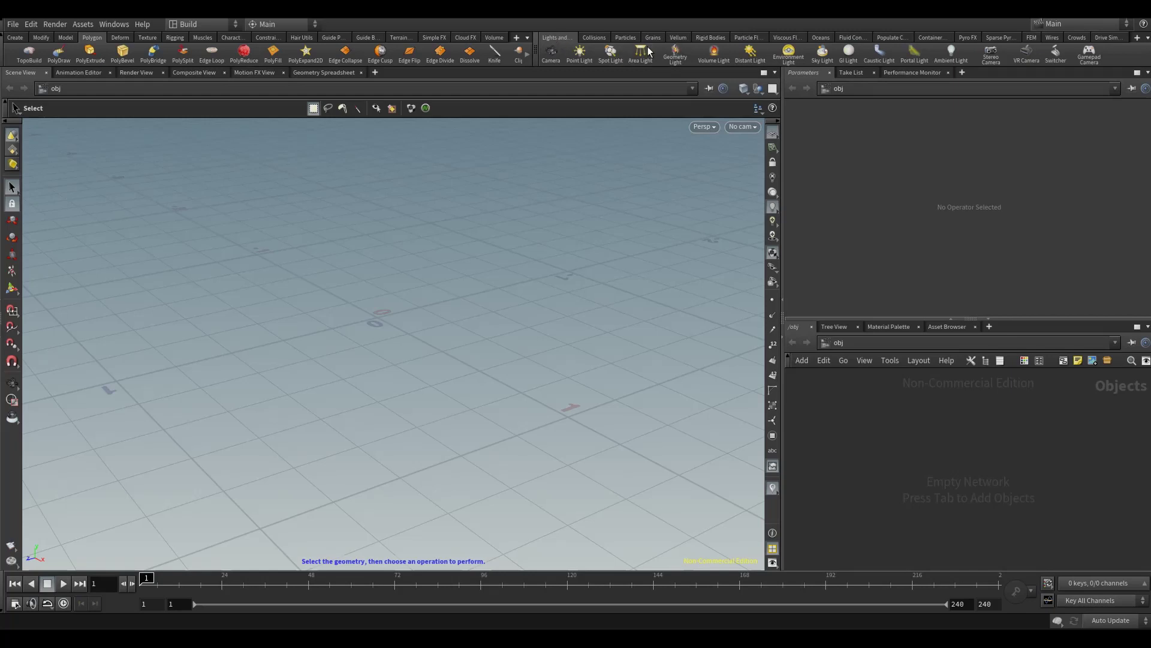
{"action": "left_click", "coordinate": [631, 36]}
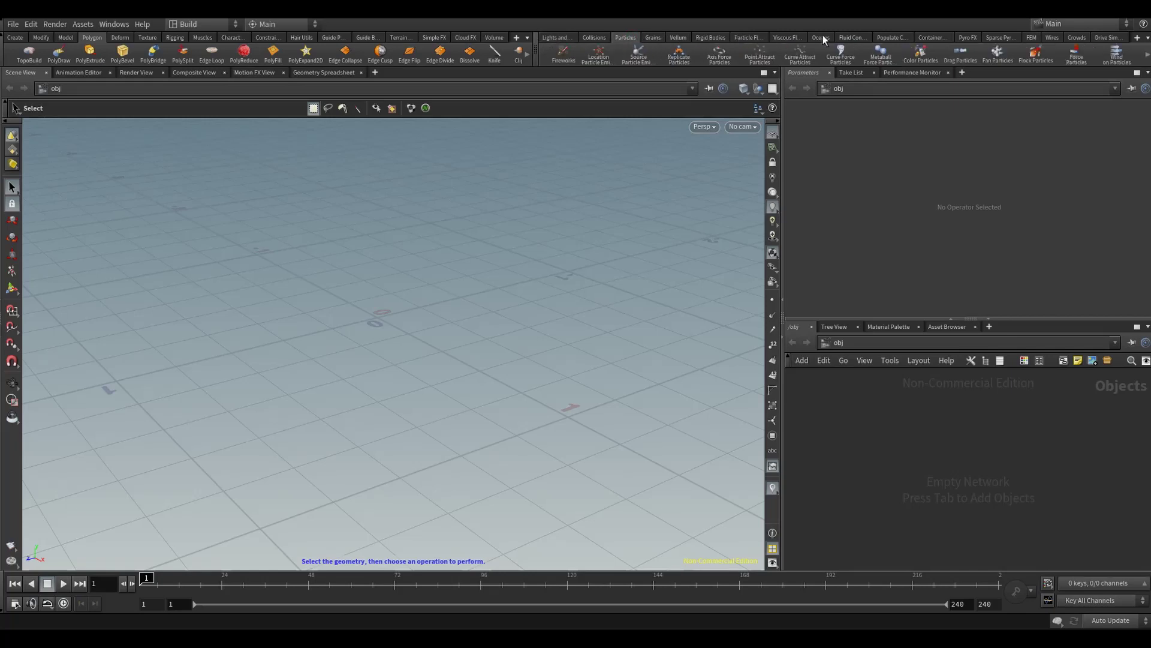
{"action": "left_click", "coordinate": [970, 37]}
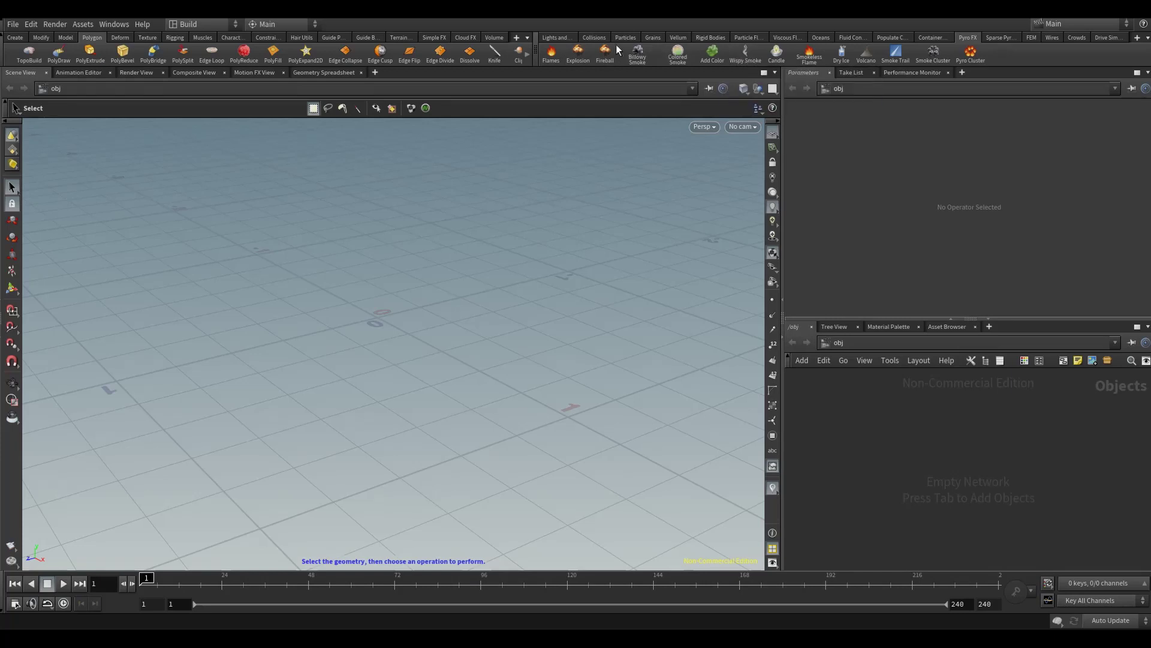
{"action": "left_click", "coordinate": [556, 38]}
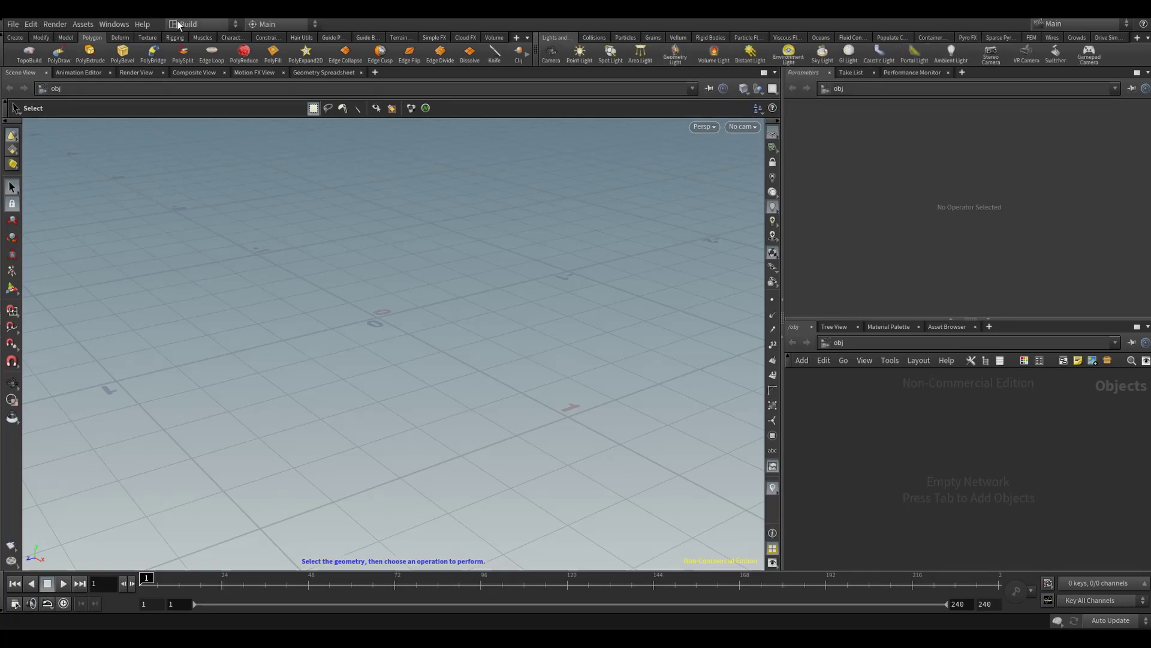
{"action": "left_click", "coordinate": [13, 27]}
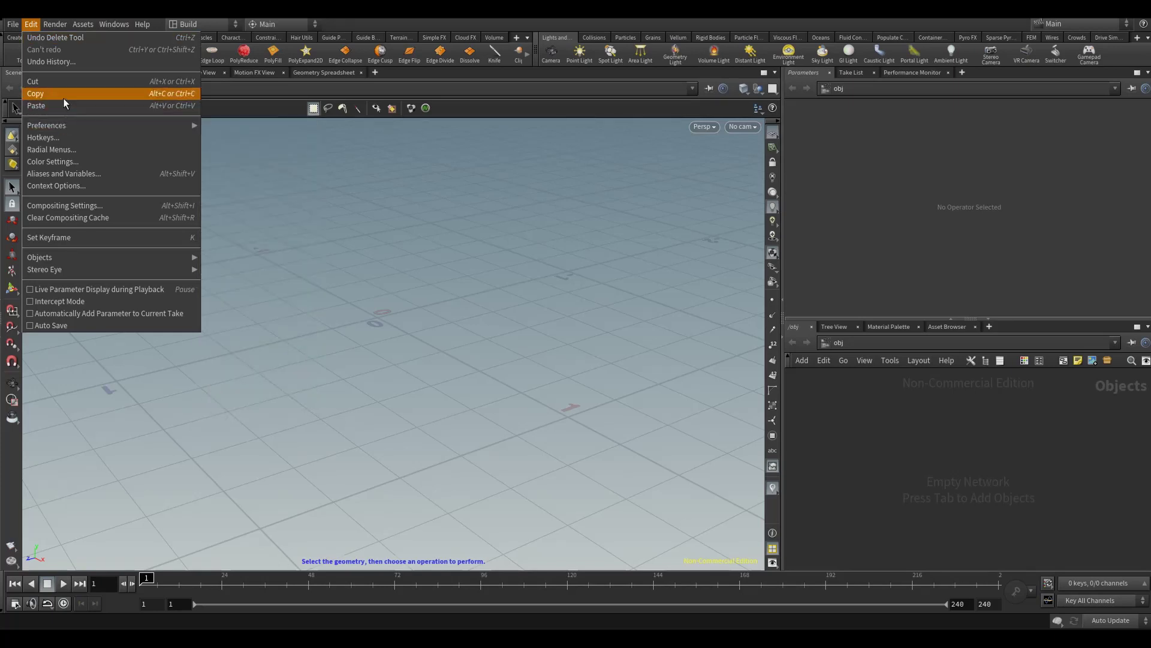
{"action": "left_click", "coordinate": [492, 100]}
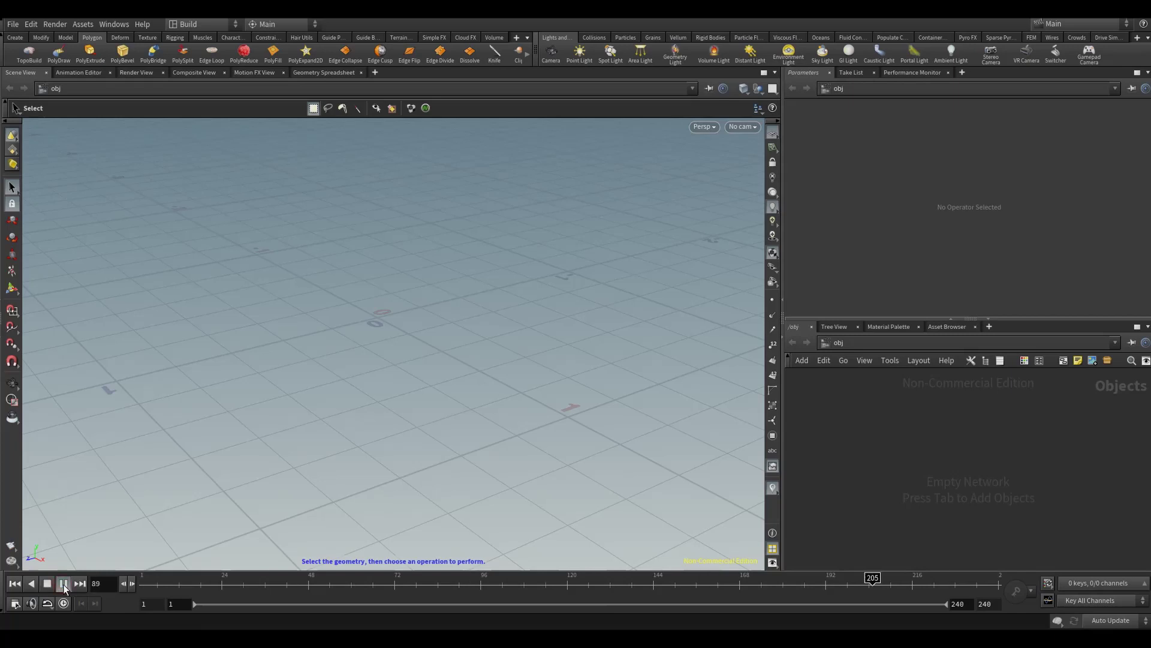
Step: Stop playback, set the end frame to 250, and scrub the timeline back to frame 2
{"action": "left_click", "coordinate": [48, 584]}
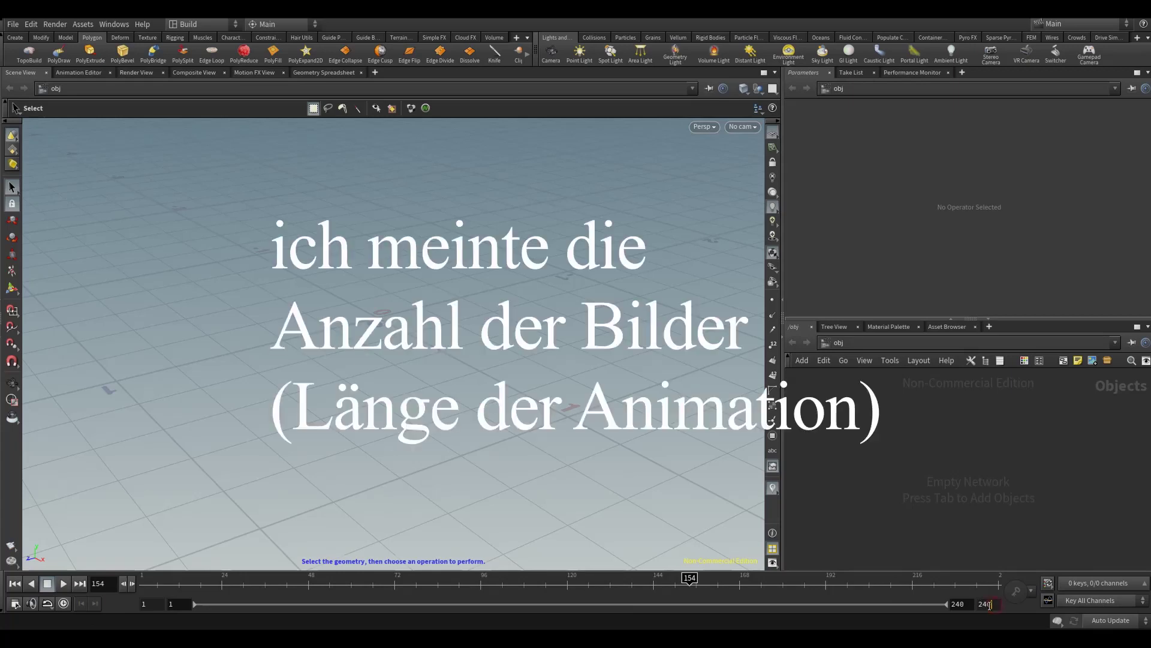
{"action": "double_click", "coordinate": [983, 604]}
{"action": "type", "text": "25"}
{"action": "type", "text": "0"}
{"action": "key", "text": "Return"}
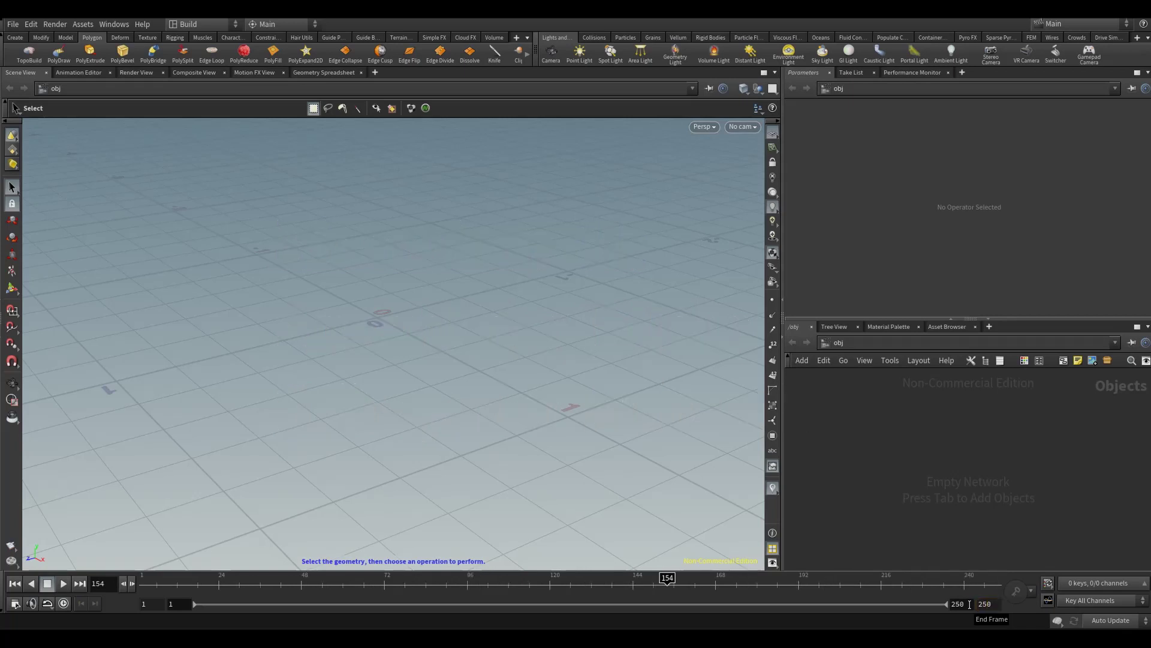
{"action": "mouse_move", "coordinate": [668, 579]}
{"action": "left_mouse_down"}
{"action": "mouse_move", "coordinate": [979, 580]}
{"action": "mouse_move", "coordinate": [146, 580]}
{"action": "left_mouse_up"}
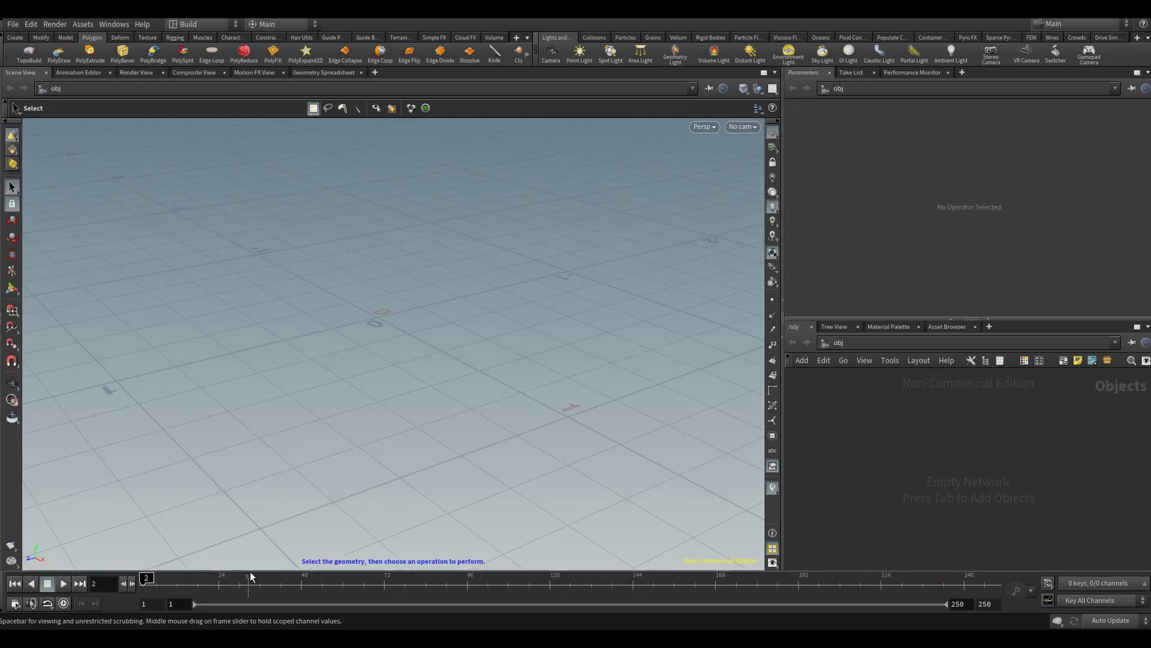
{"action": "left_click", "coordinate": [15, 37]}
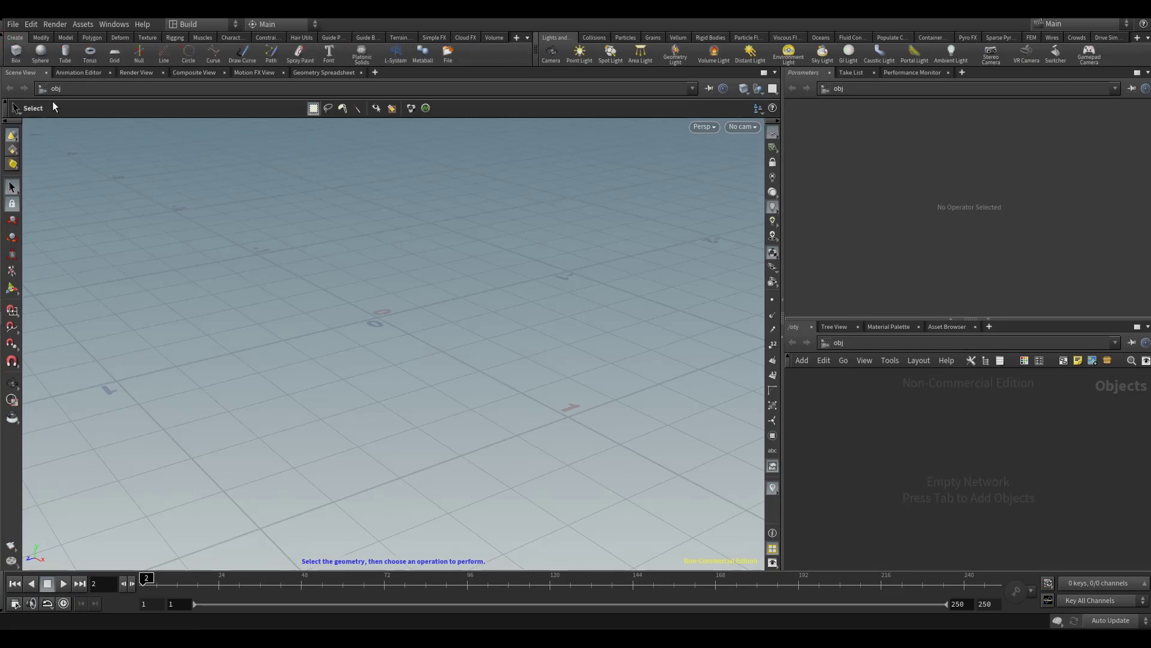
Step: Place a box at the origin and nudge it to about (-0.0073, 0.0657, -0.0369)
{"action": "left_click", "coordinate": [16, 56]}
{"action": "key", "text": "Return"}
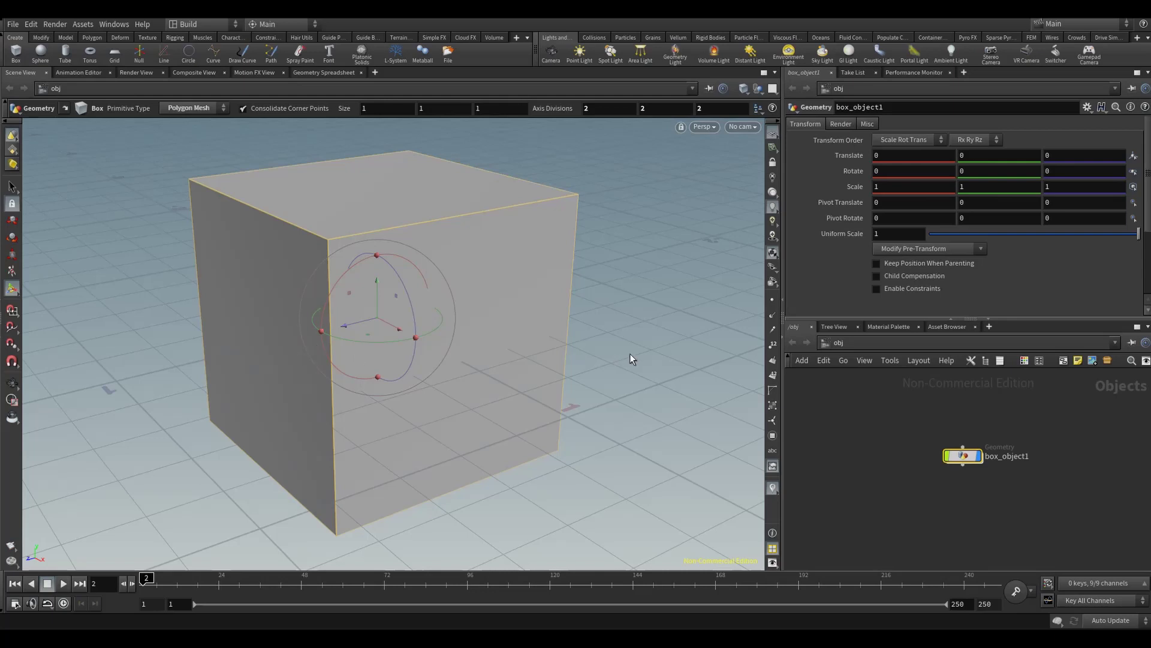
{"action": "middle_click_drag", "start_coordinate": [630, 358], "coordinate": [630, 353]}
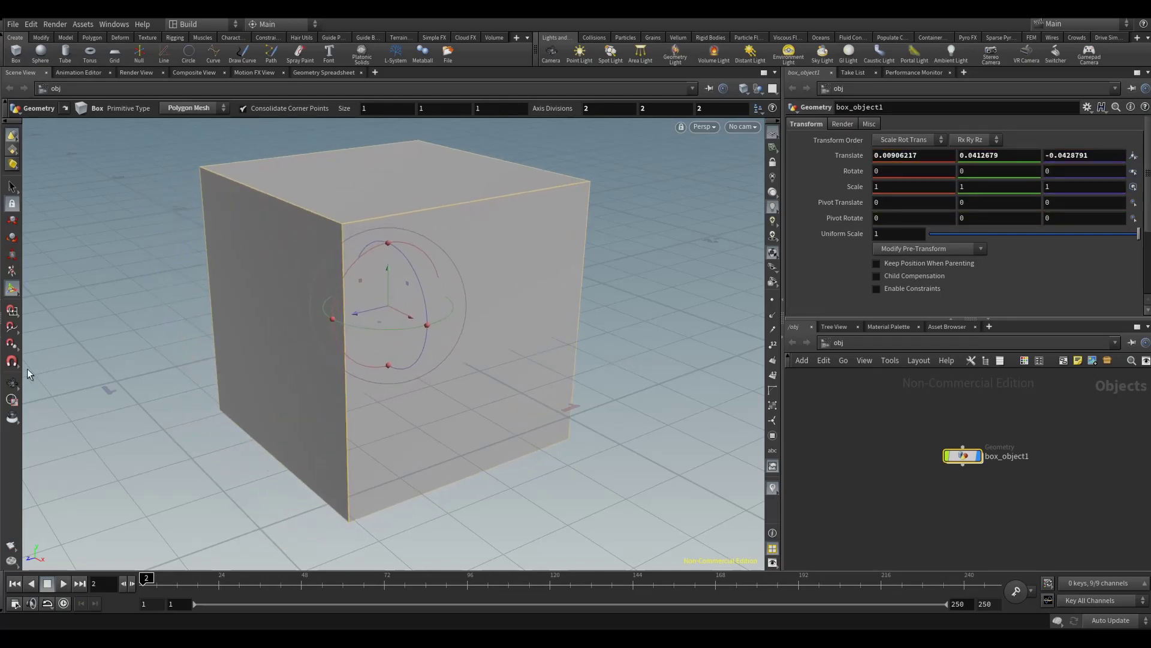
{"action": "left_click", "coordinate": [12, 383]}
{"action": "mouse_move", "coordinate": [264, 420]}
{"action": "left_mouse_down"}
{"action": "mouse_move", "coordinate": [499, 465]}
{"action": "mouse_move", "coordinate": [419, 441]}
{"action": "mouse_move", "coordinate": [596, 442]}
{"action": "left_mouse_up"}
{"action": "left_click", "coordinate": [12, 289]}
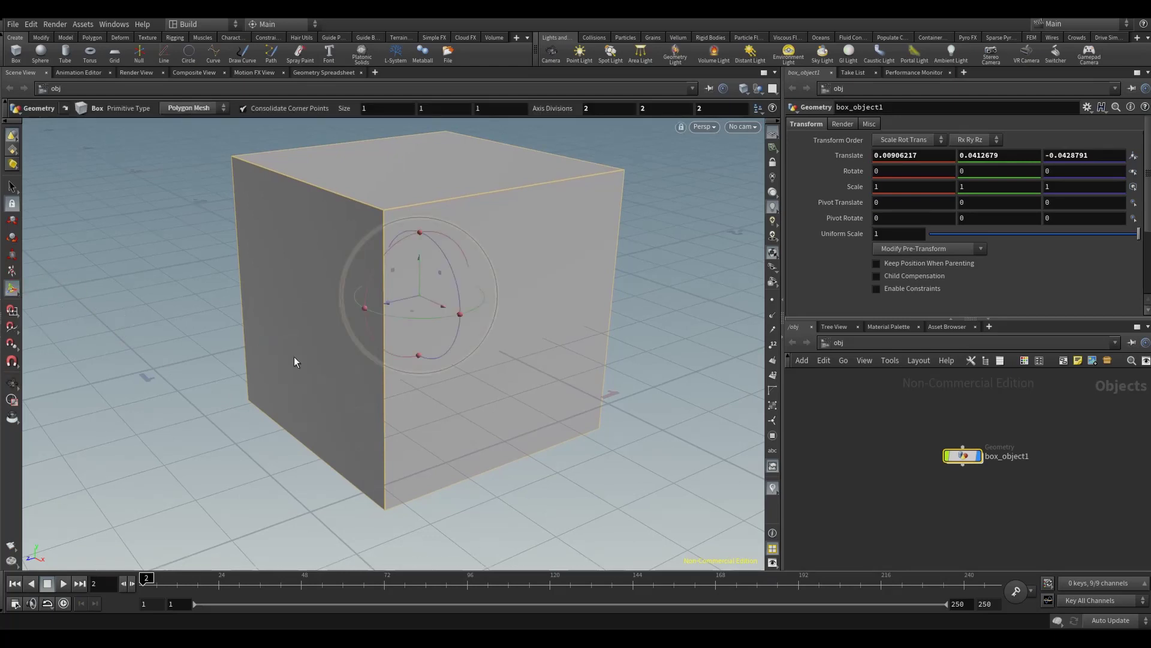
{"action": "mouse_move", "coordinate": [294, 356]}
{"action": "left_mouse_down"}
{"action": "mouse_move", "coordinate": [132, 346]}
{"action": "mouse_move", "coordinate": [161, 361]}
{"action": "mouse_move", "coordinate": [114, 312]}
{"action": "mouse_move", "coordinate": [94, 315]}
{"action": "left_mouse_up"}
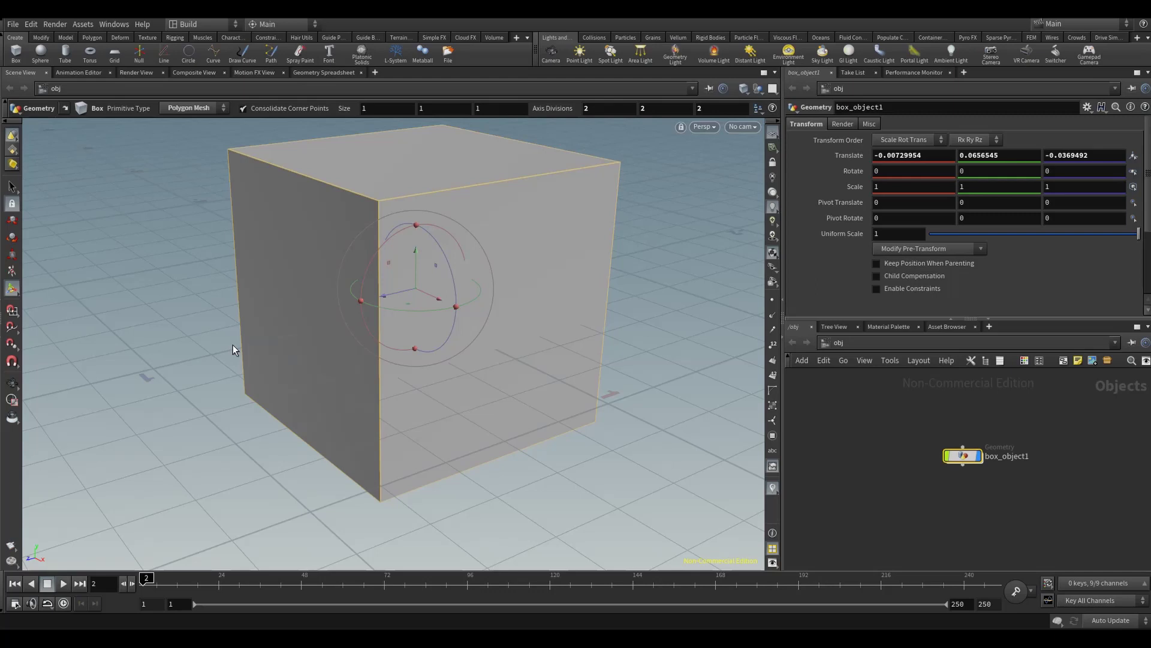
Step: Orbit and zoom around the cube from several sides, then bring back its transform handle
{"action": "key", "text": "Escape"}
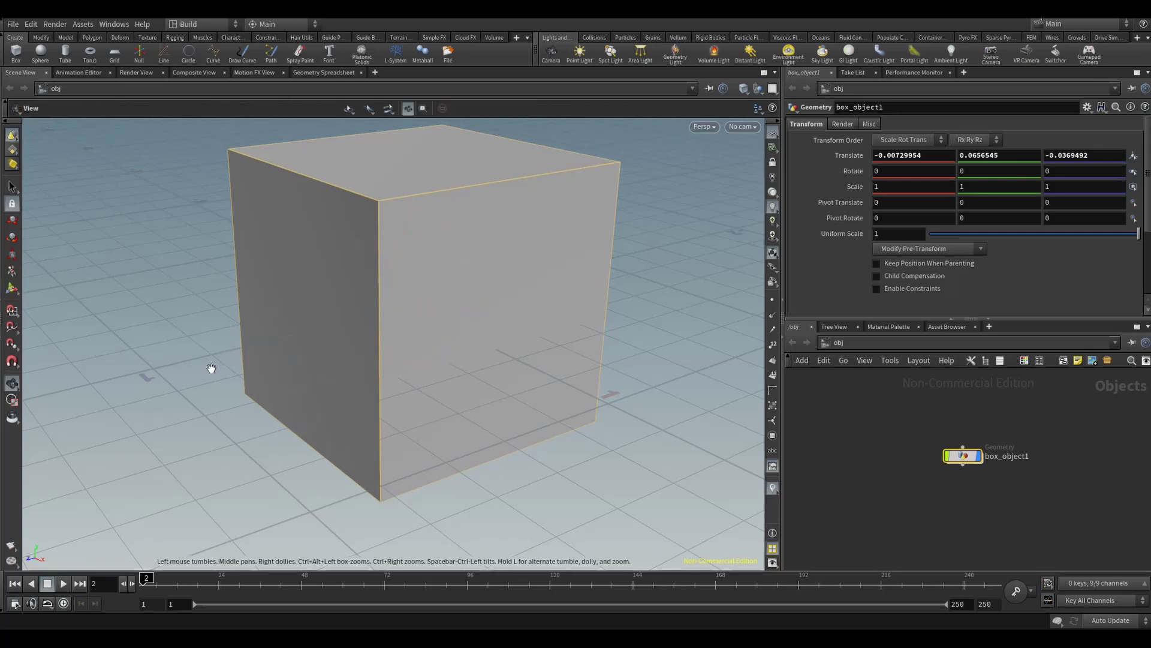
{"action": "mouse_move", "coordinate": [178, 372]}
{"action": "left_mouse_down"}
{"action": "mouse_move", "coordinate": [267, 398]}
{"action": "mouse_move", "coordinate": [359, 397]}
{"action": "mouse_move", "coordinate": [128, 359]}
{"action": "mouse_move", "coordinate": [278, 378]}
{"action": "mouse_move", "coordinate": [218, 362]}
{"action": "left_mouse_up"}
{"action": "mouse_move", "coordinate": [294, 355]}
{"action": "left_mouse_down"}
{"action": "mouse_move", "coordinate": [283, 372]}
{"action": "mouse_move", "coordinate": [218, 370]}
{"action": "mouse_move", "coordinate": [321, 367]}
{"action": "mouse_move", "coordinate": [318, 344]}
{"action": "left_mouse_up"}
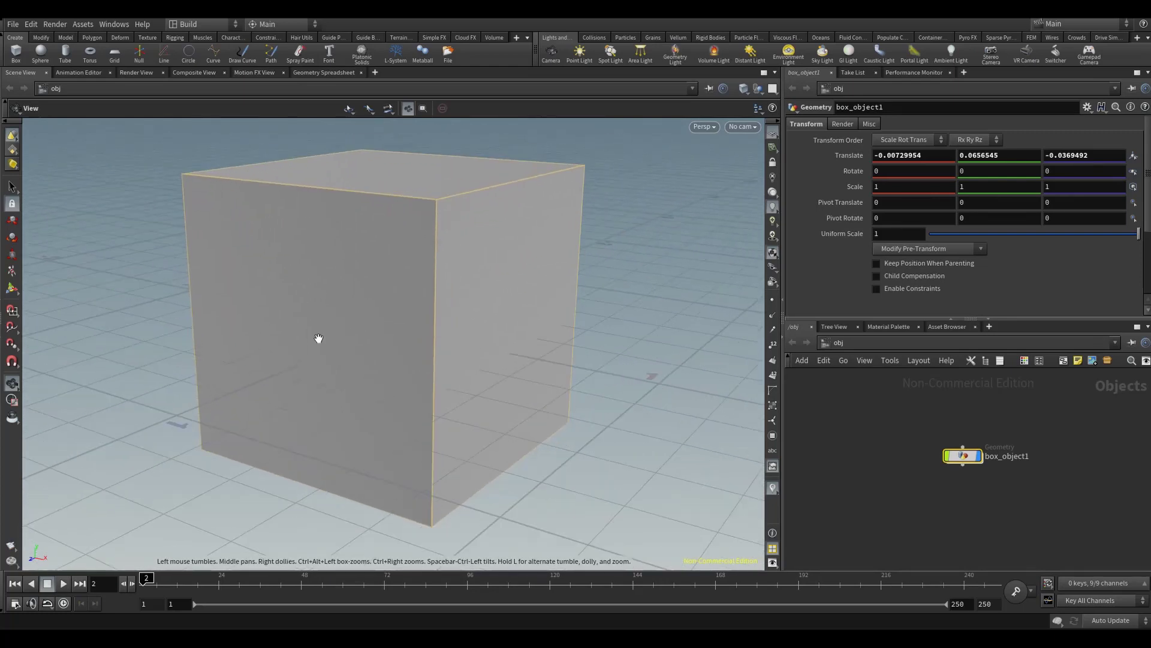
{"action": "mouse_move", "coordinate": [316, 347]}
{"action": "right_mouse_down"}
{"action": "mouse_move", "coordinate": [340, 255]}
{"action": "mouse_move", "coordinate": [334, 394]}
{"action": "mouse_move", "coordinate": [375, 244]}
{"action": "mouse_move", "coordinate": [339, 411]}
{"action": "mouse_move", "coordinate": [368, 301]}
{"action": "mouse_move", "coordinate": [355, 357]}
{"action": "right_mouse_up"}
{"action": "key", "text": "r"}
{"action": "key", "text": "Escape"}
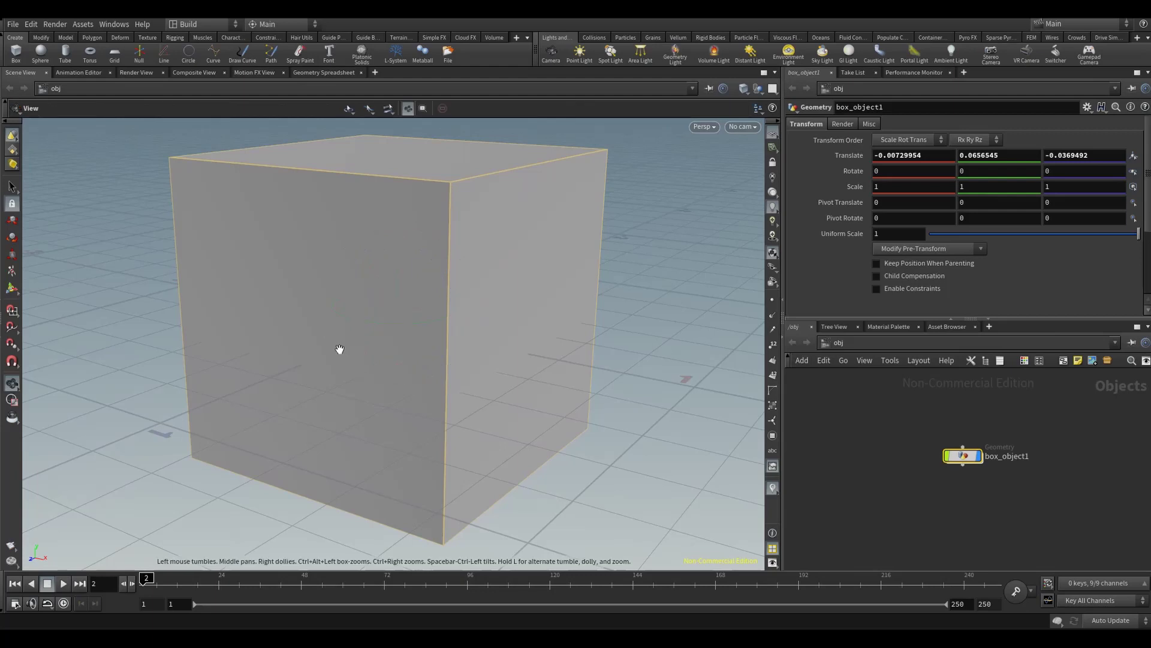
{"action": "left_click_drag", "start_coordinate": [296, 347], "coordinate": [365, 330]}
{"action": "key", "text": "r"}
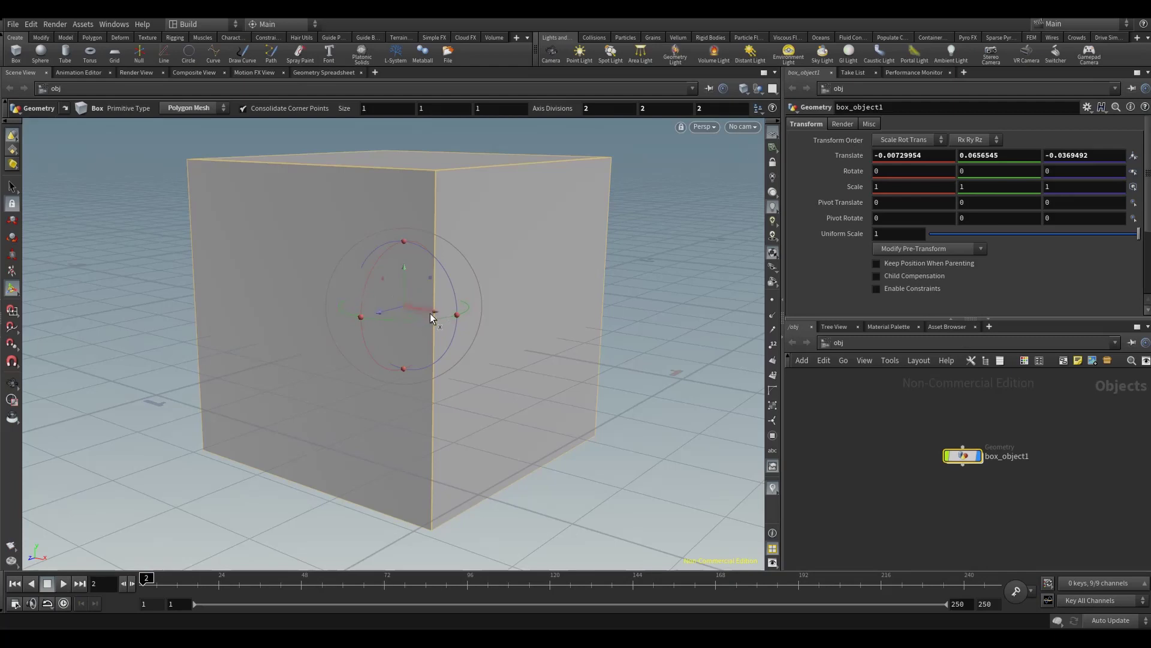
Step: Drag the red X arrow to move the box to about X = -0.121
{"action": "left_click_drag", "start_coordinate": [430, 312], "coordinate": [405, 300]}
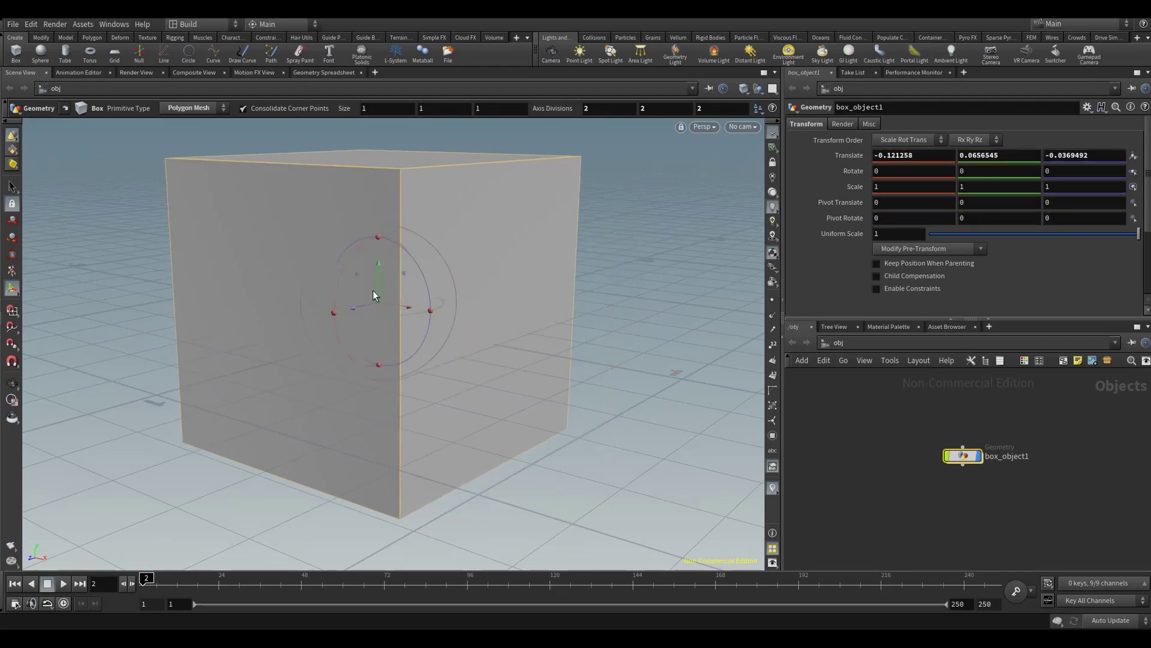